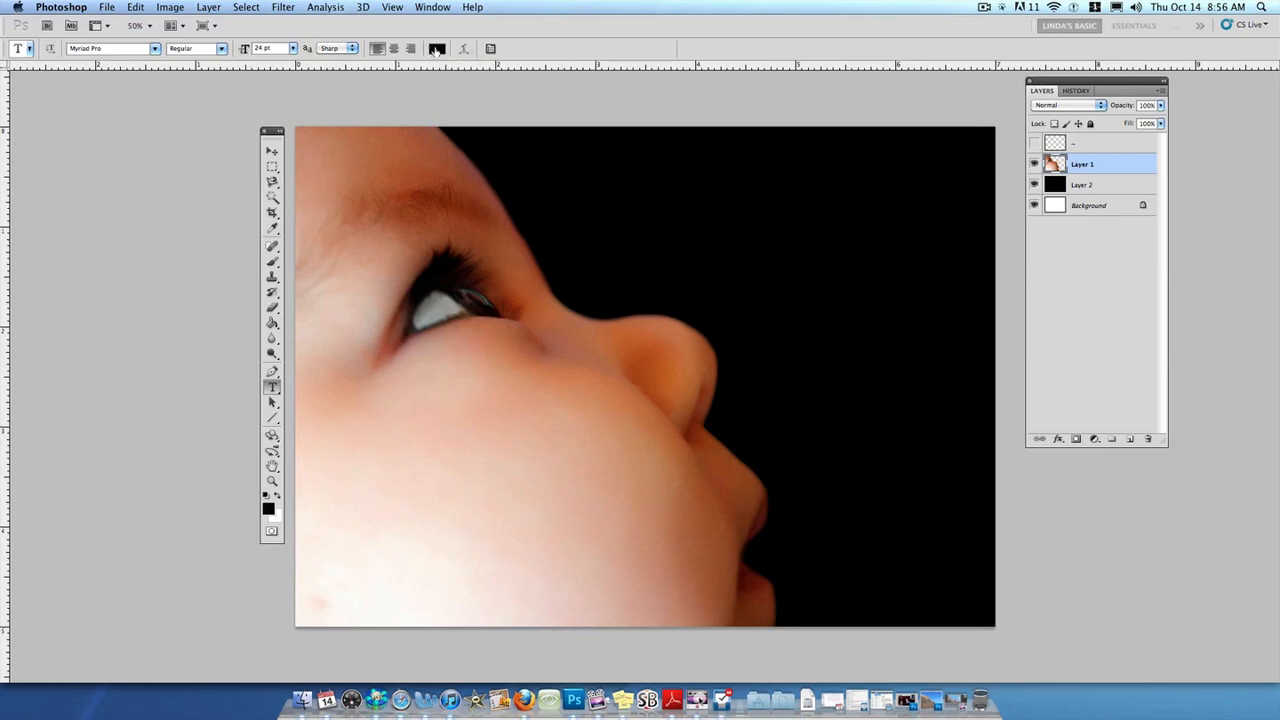
Set the text colour to off-white f9fbf8 and start a text on the black area reading "The big red fox jumped over".
{"action": "left_click", "coordinate": [436, 48]}
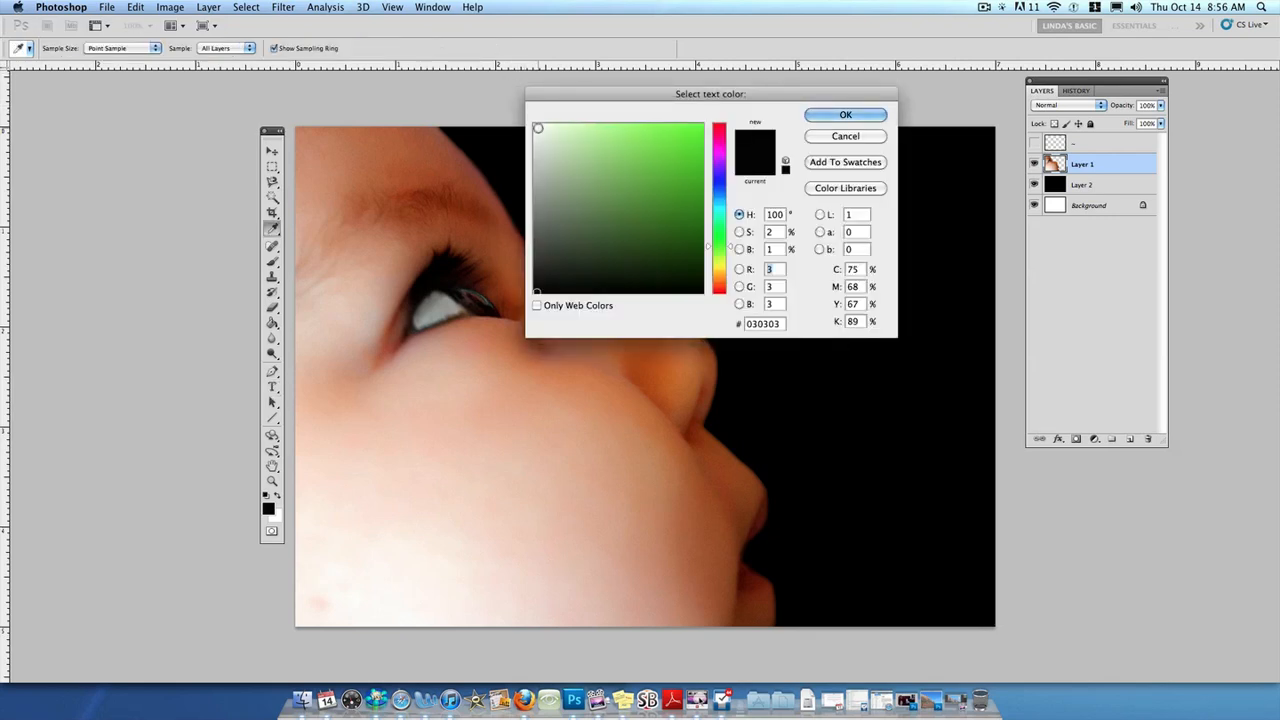
{"action": "left_click", "coordinate": [860, 118]}
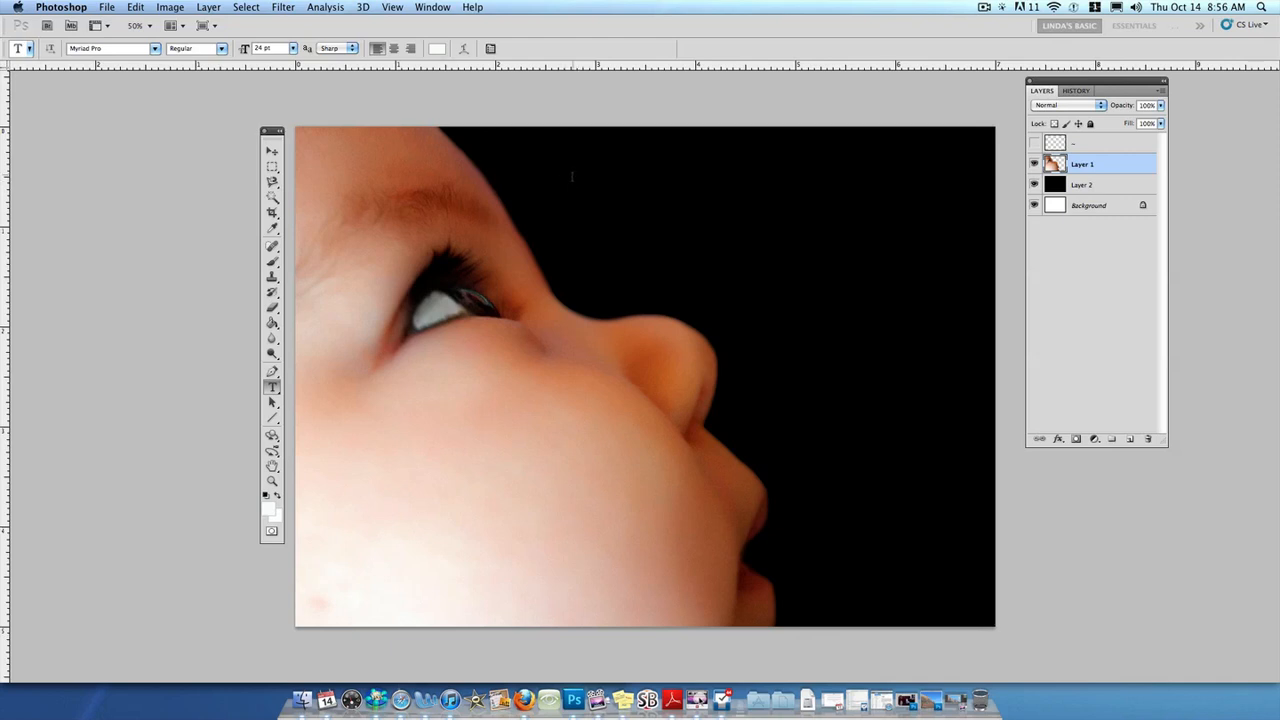
{"action": "left_click", "coordinate": [566, 169]}
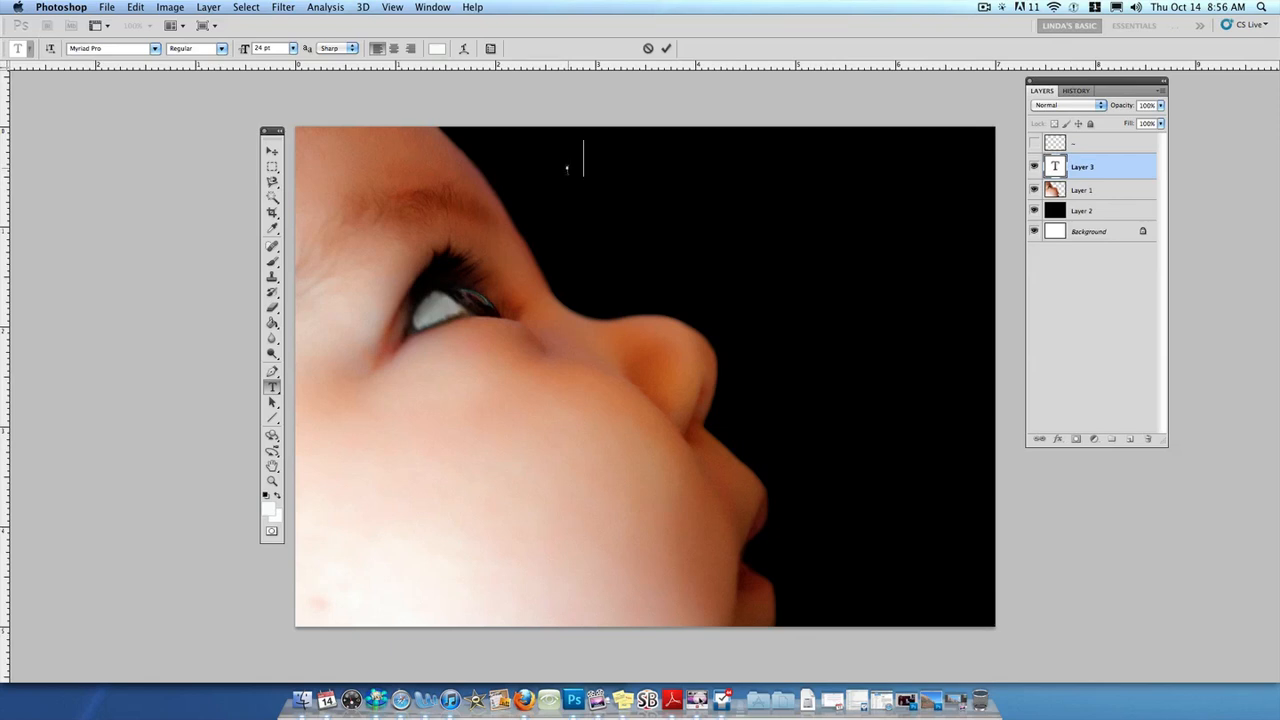
{"action": "type", "text": "The b"}
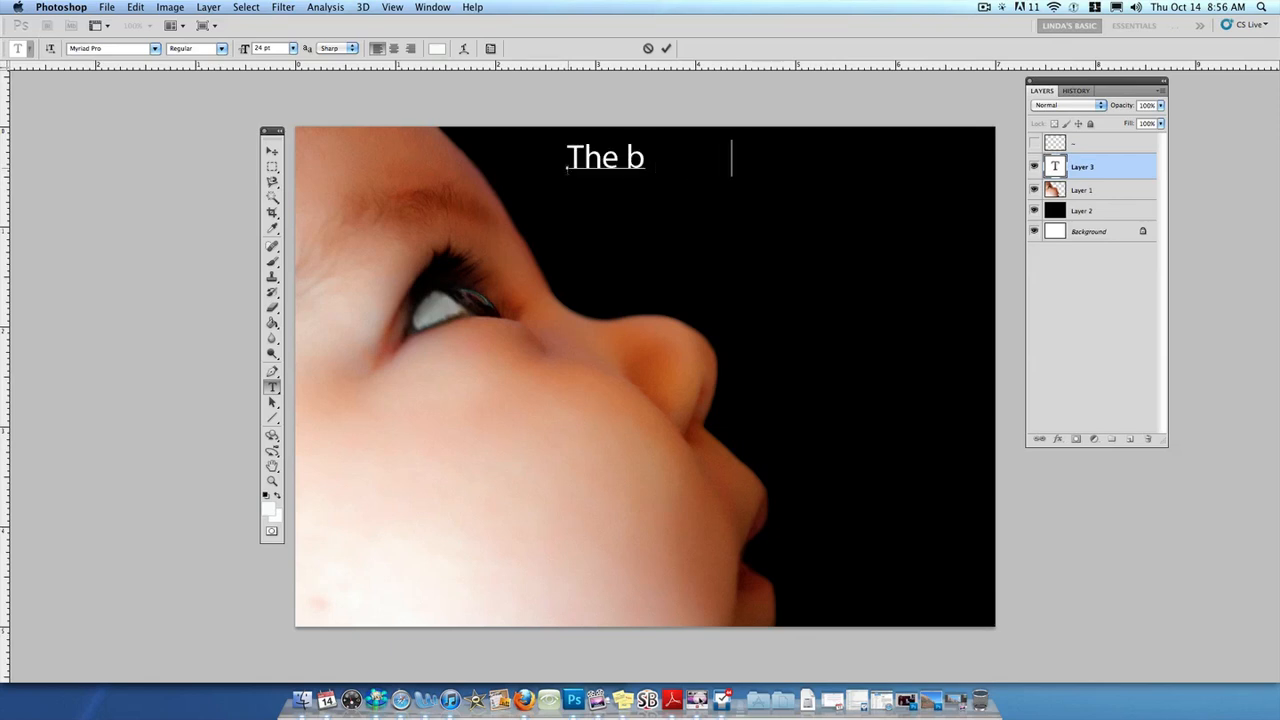
{"action": "type", "text": "                      mped ov"}
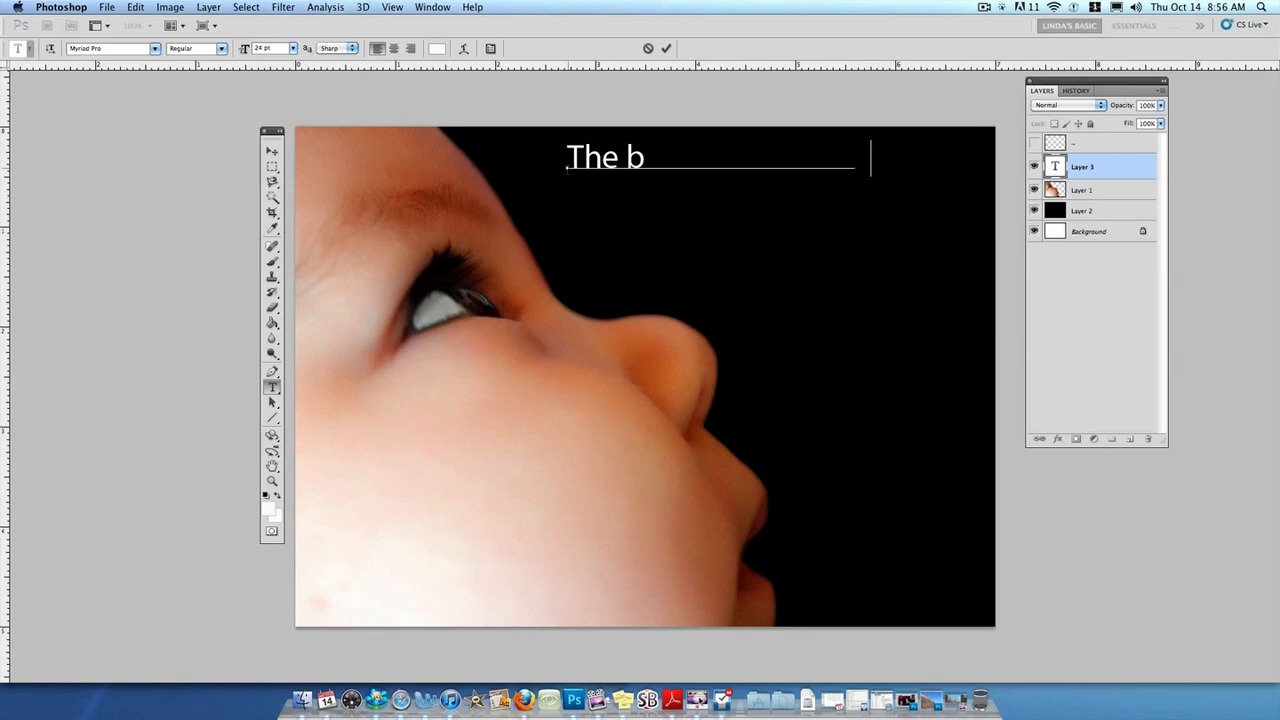
{"action": "type", "text": "er"}
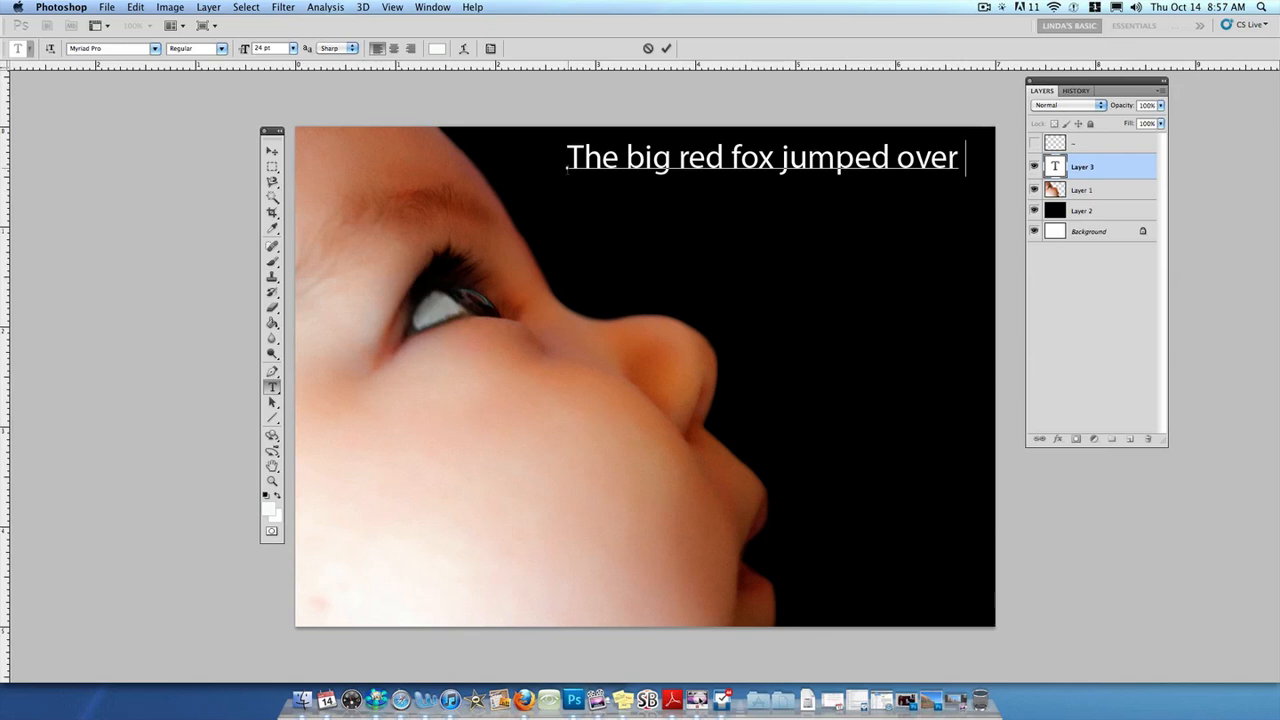
Continue the text on a second line with "the log.".
{"action": "type", "text": "th"}
{"action": "key", "text": "BackSpace"}
{"action": "key", "text": "BackSpace"}
{"action": "key", "text": "BackSpace"}
{"action": "key", "text": "Return"}
{"action": "type", "text": "the"}
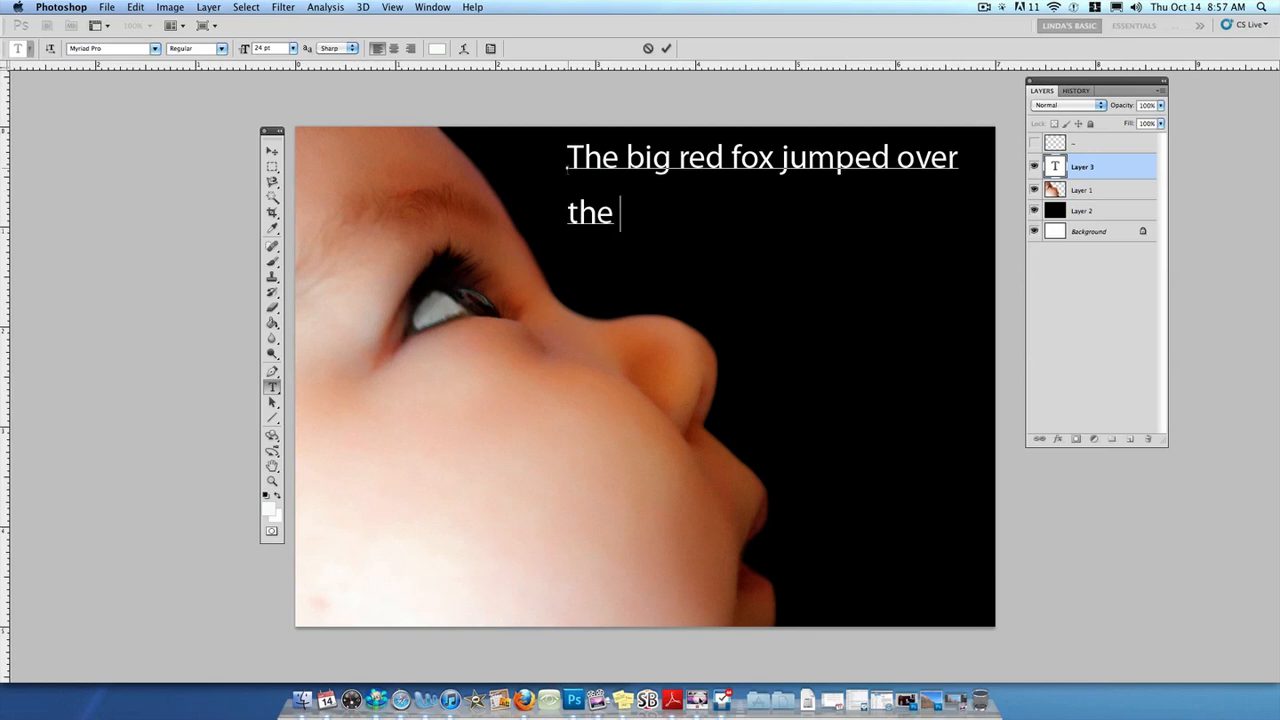
{"action": "type", "text": " log"}
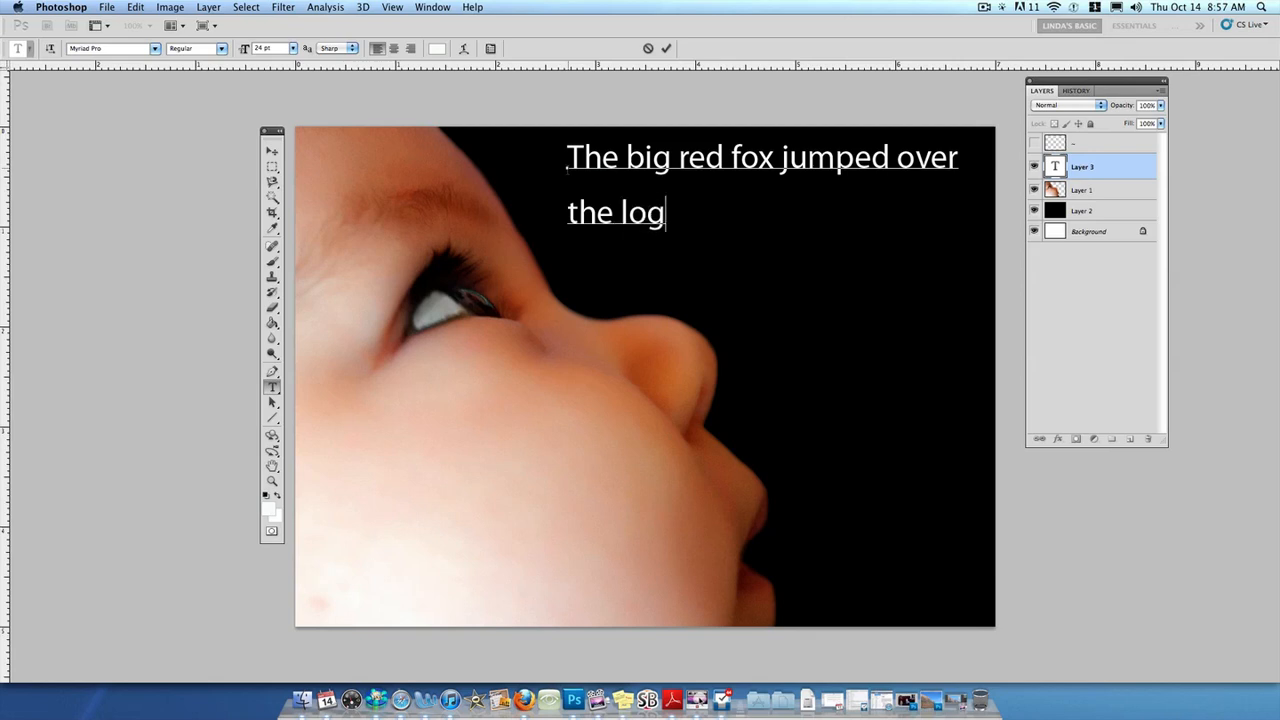
{"action": "type", "text": "."}
Recolour the whole text bright green 57fb06 and change its font to Sathu.
{"action": "key", "text": "super+a"}
{"action": "left_click", "coordinate": [437, 48]}
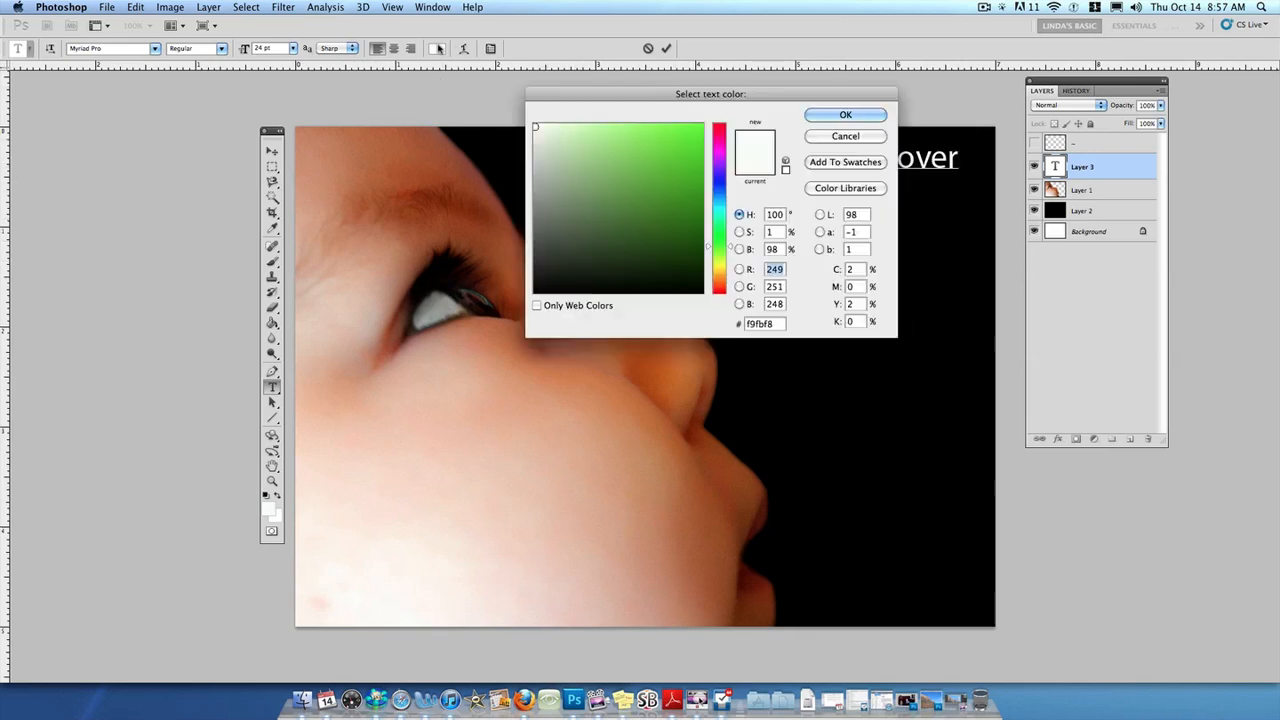
{"action": "left_click", "coordinate": [699, 126]}
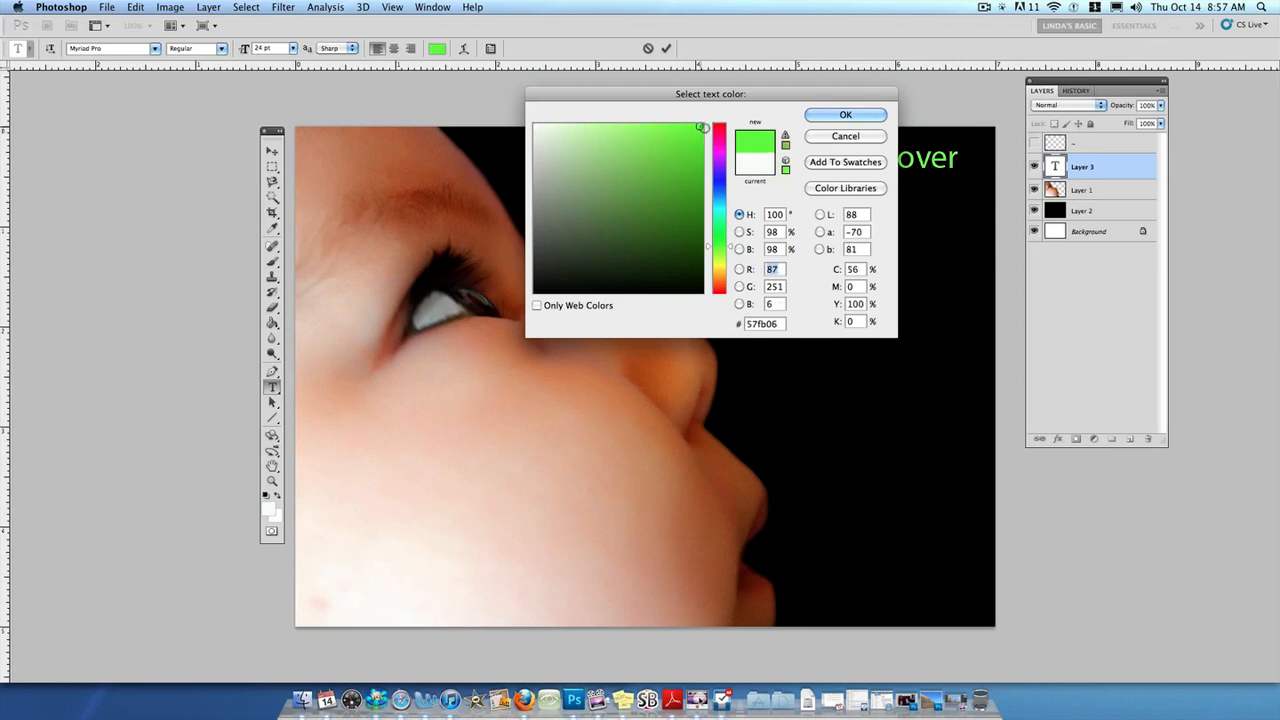
{"action": "left_click", "coordinate": [853, 114]}
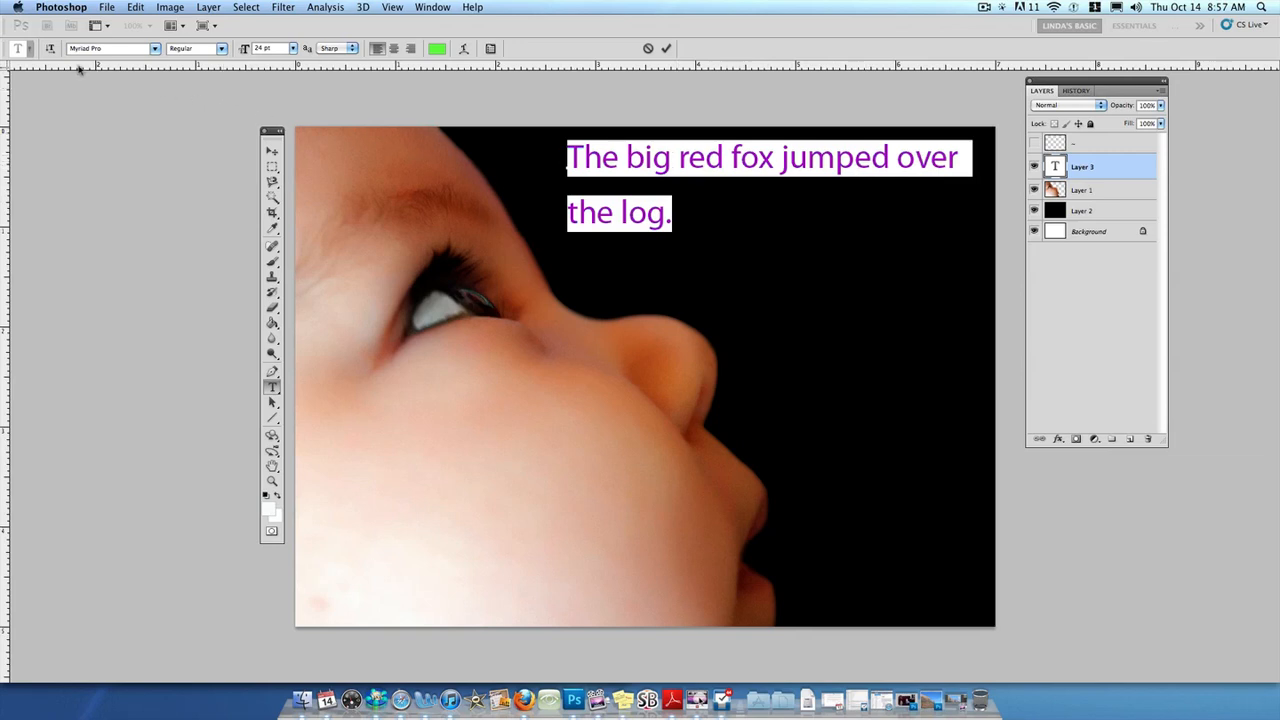
{"action": "left_click", "coordinate": [155, 50]}
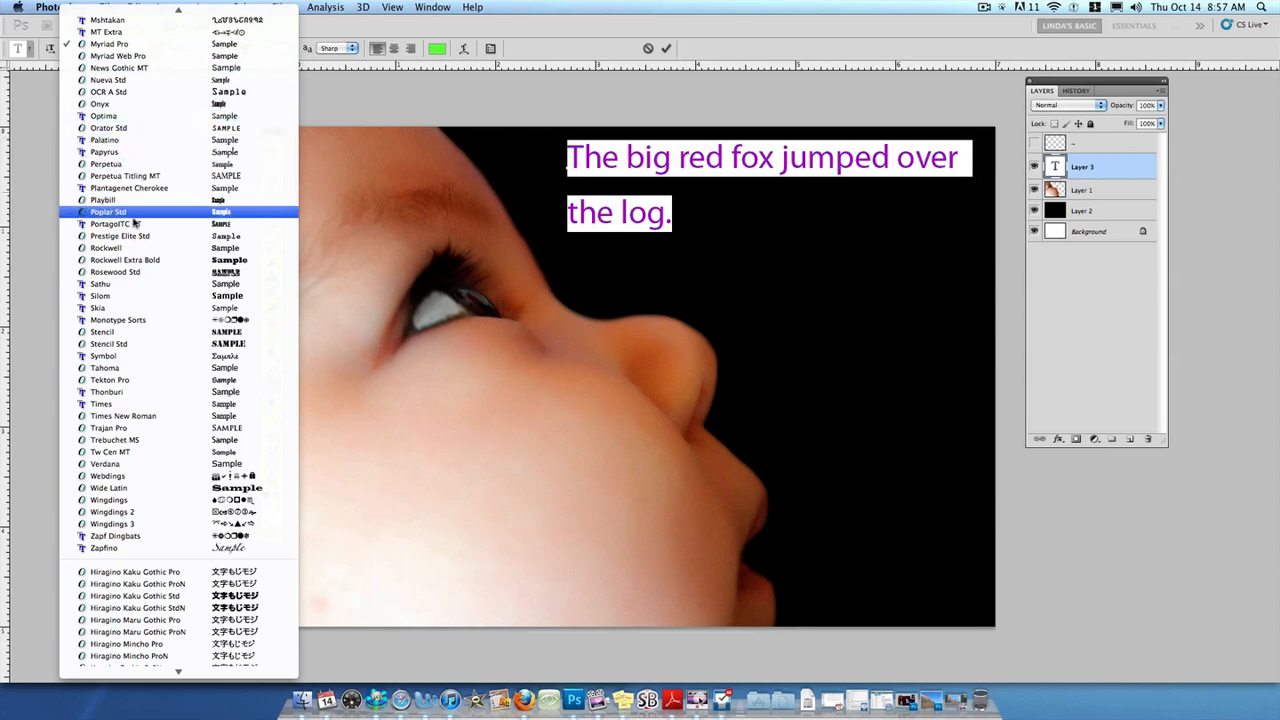
{"action": "left_click", "coordinate": [128, 288]}
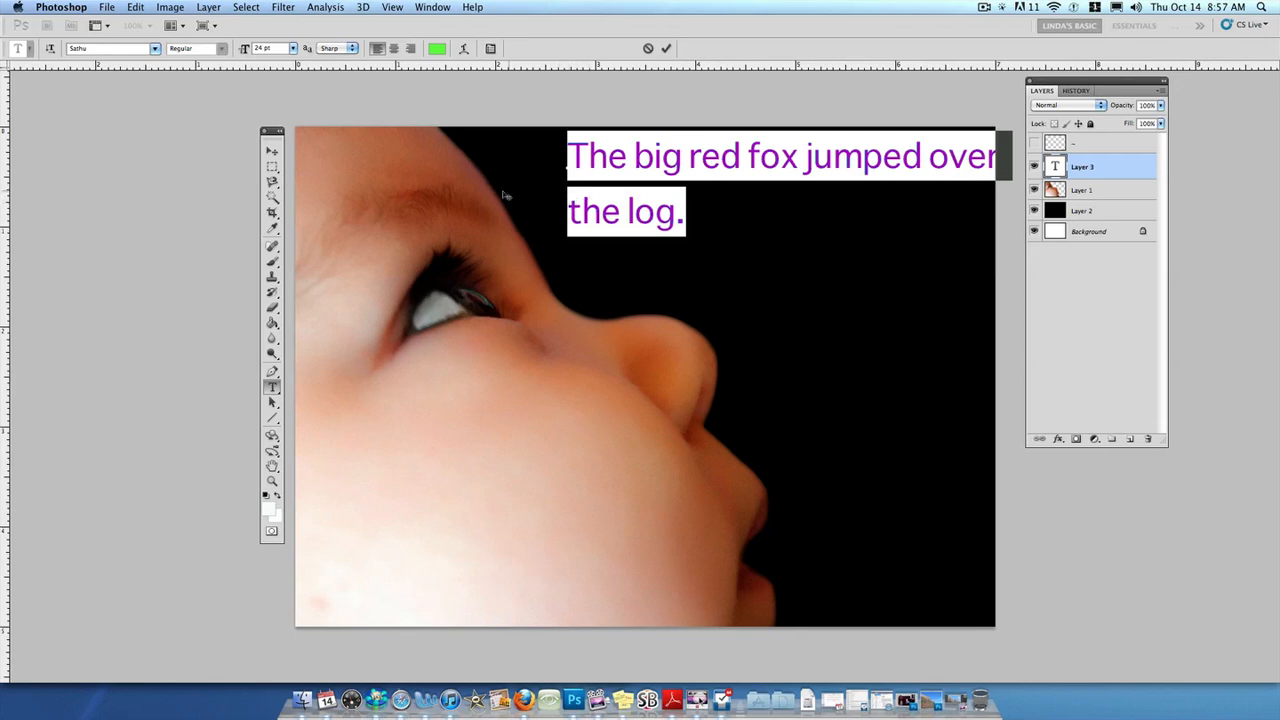
Set the selected text's size to 18 pt and gradually enlarge it to 22.01 pt.
{"action": "left_click", "coordinate": [293, 49]}
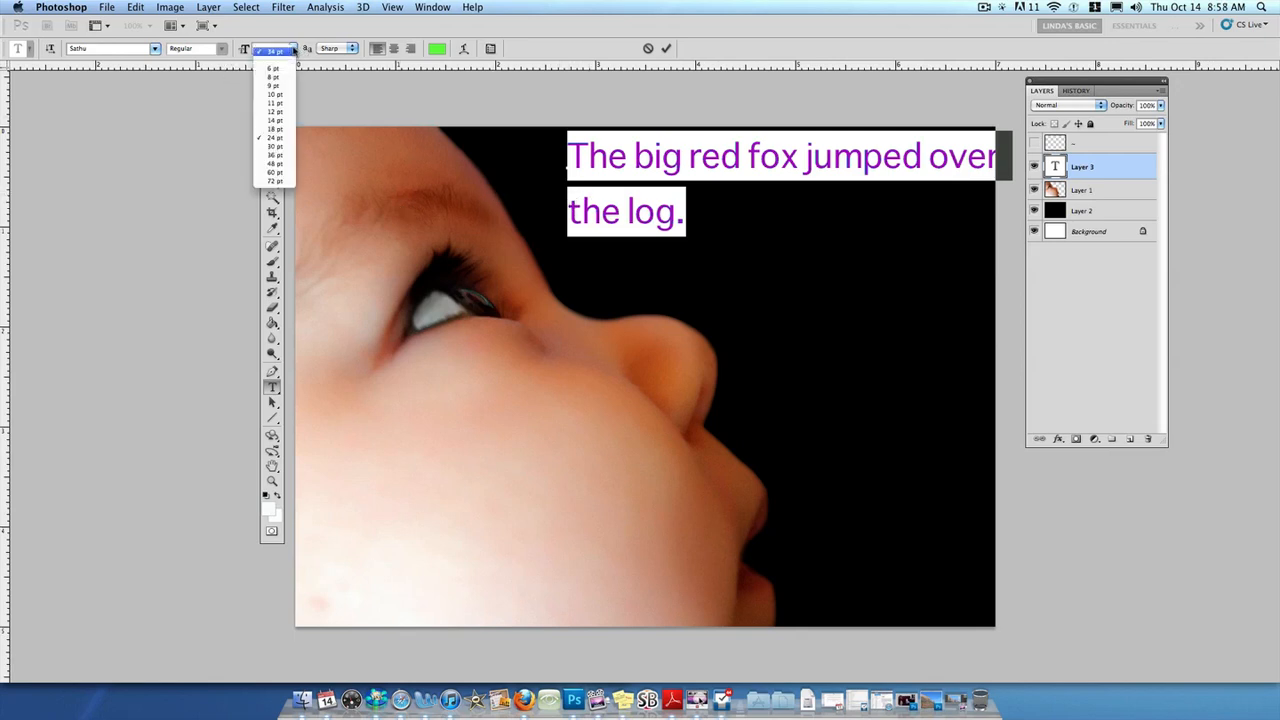
{"action": "left_click", "coordinate": [275, 129]}
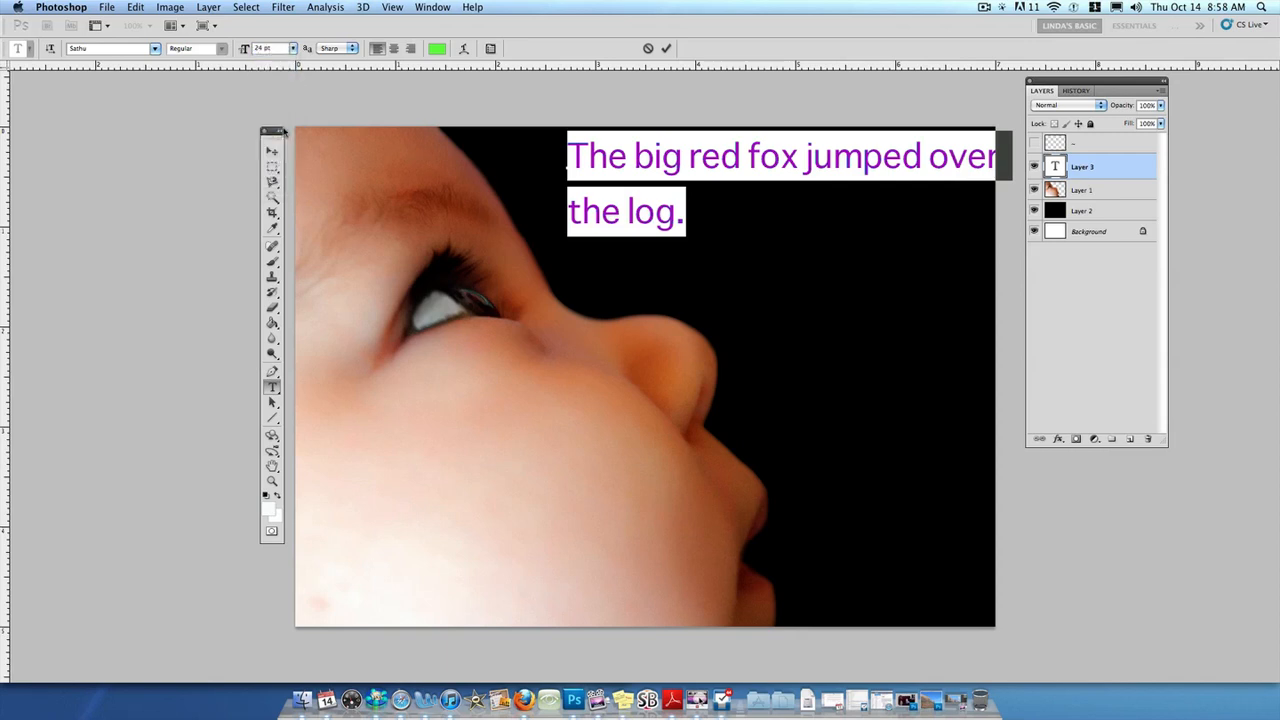
{"action": "left_click", "coordinate": [294, 49]}
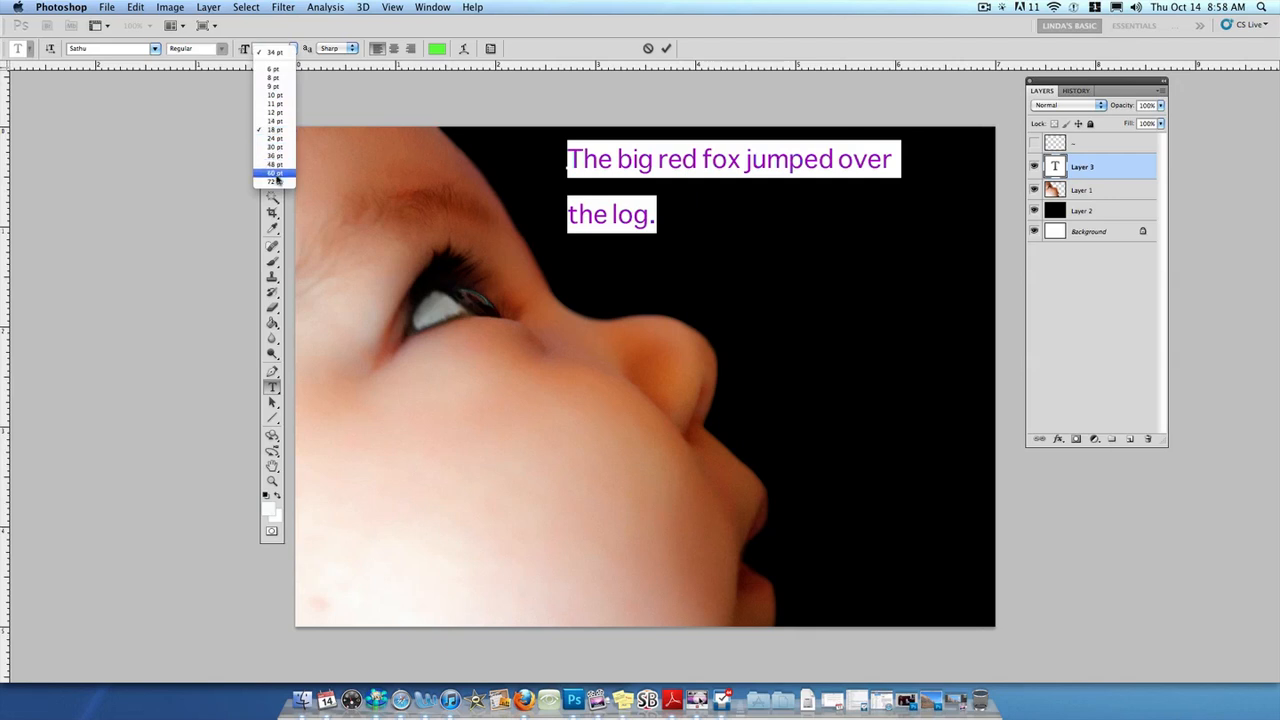
{"action": "left_click", "coordinate": [244, 51]}
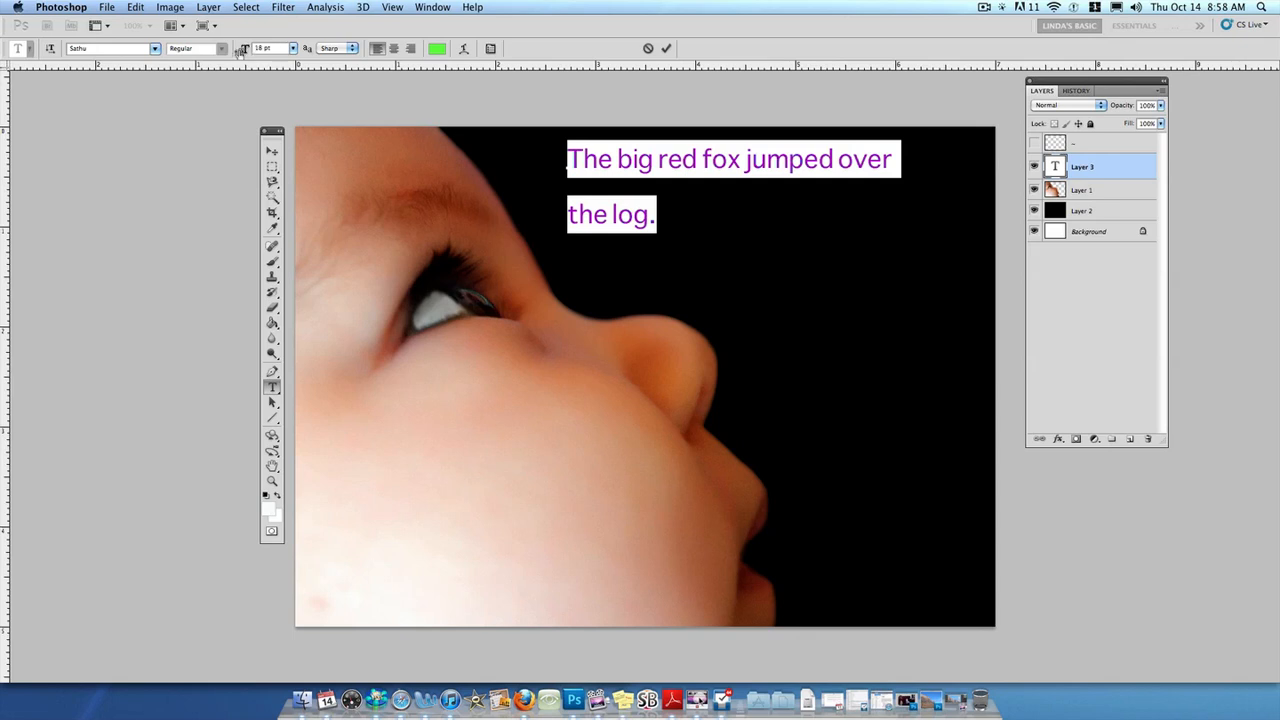
{"action": "left_click_drag", "start_coordinate": [243, 51], "coordinate": [242, 52]}
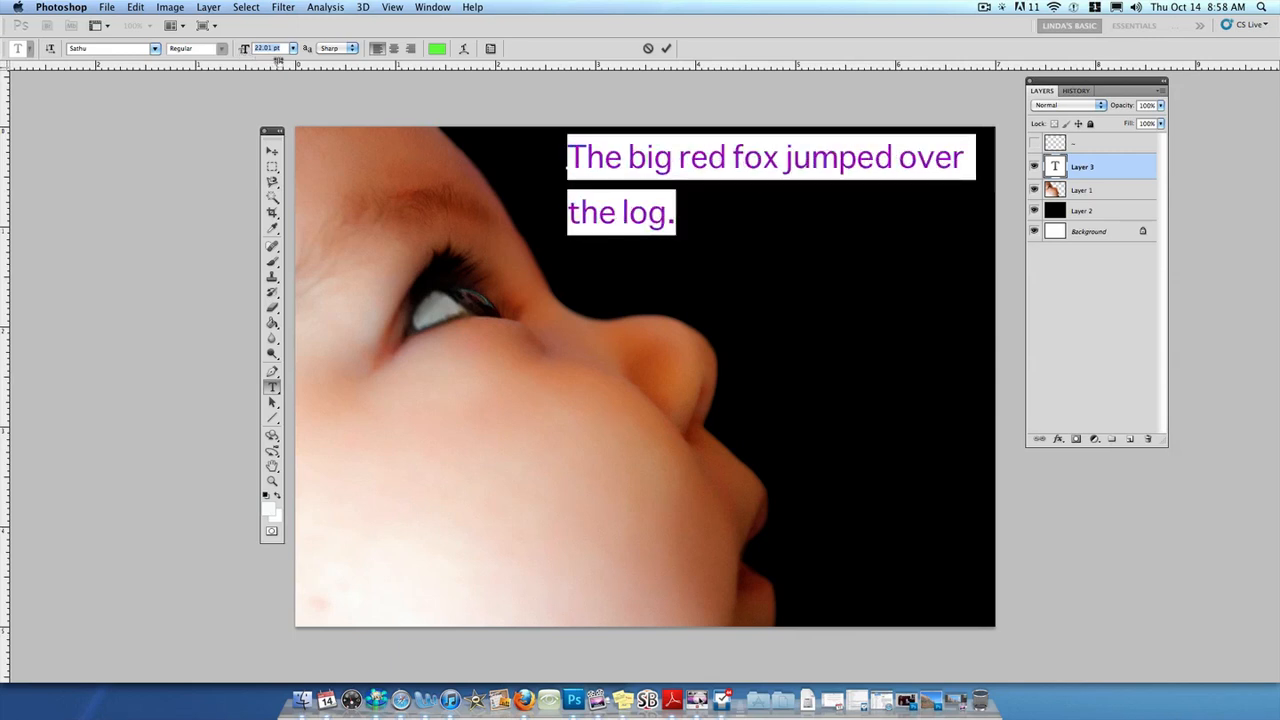
Review the anti-aliasing options for the text, keep Sharp, and deselect the characters.
{"action": "left_click", "coordinate": [348, 48]}
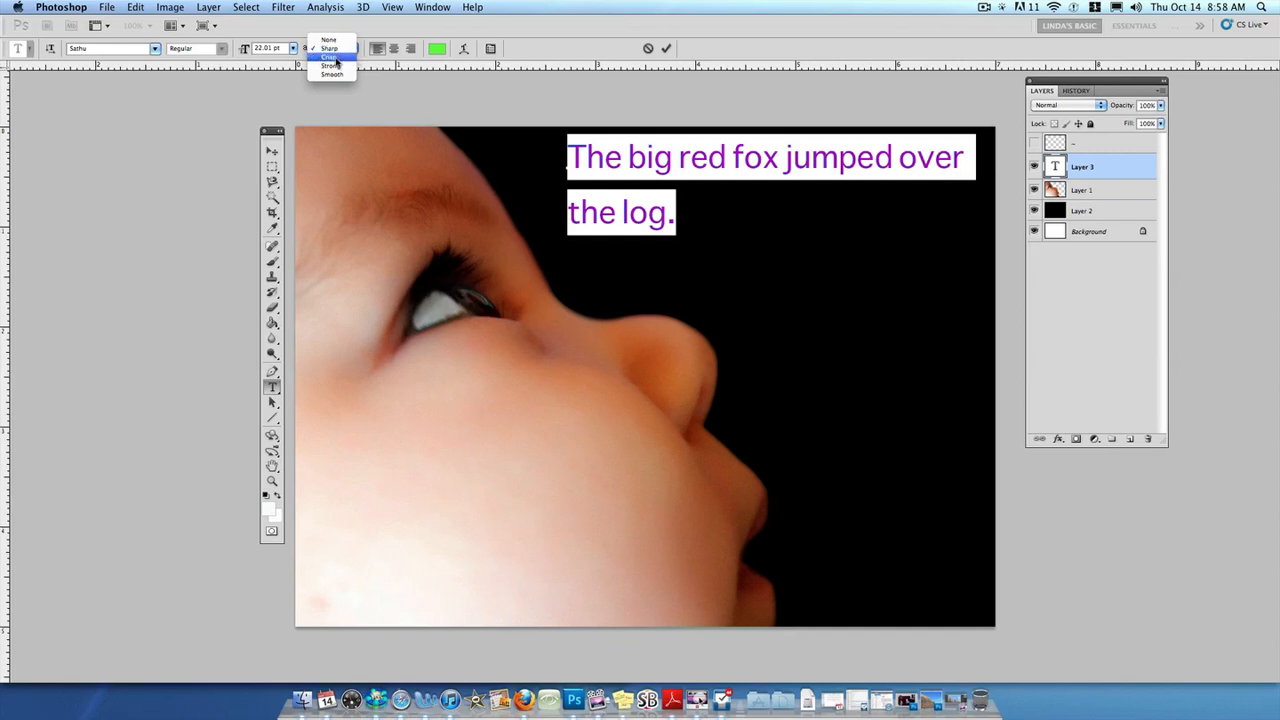
{"action": "left_click", "coordinate": [335, 49]}
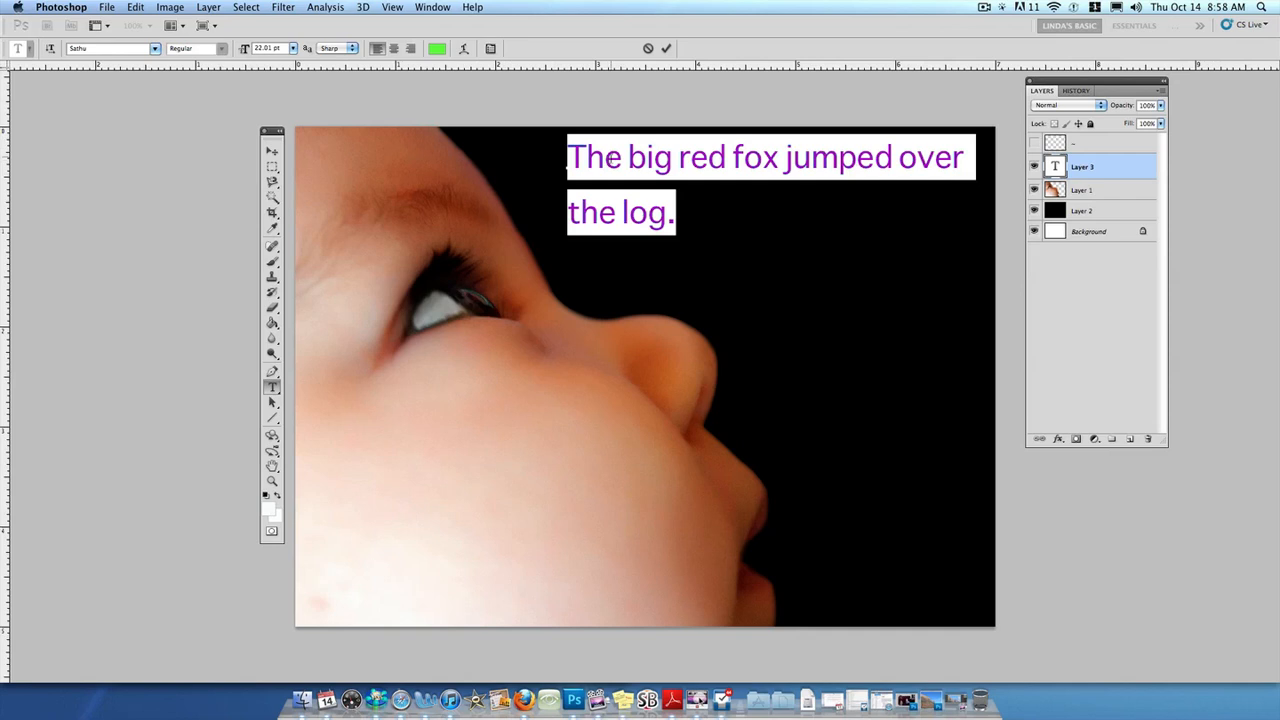
{"action": "left_click", "coordinate": [641, 168]}
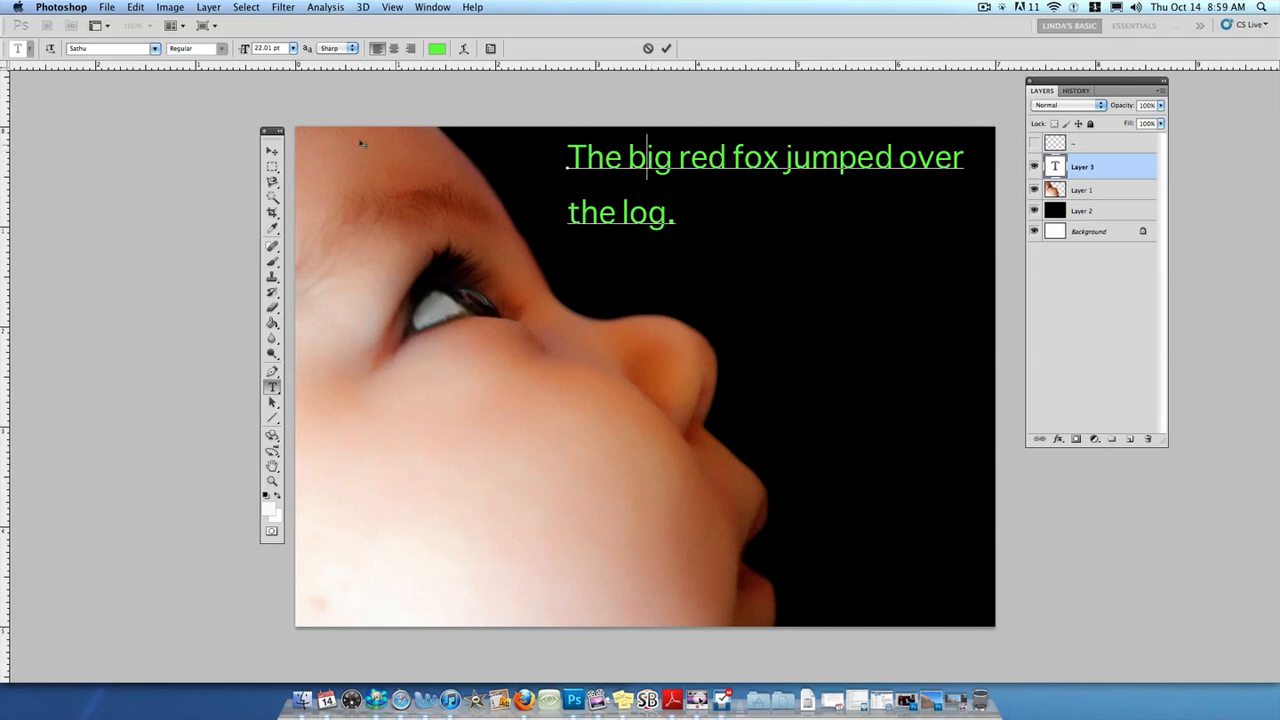
Move the text slightly down and left within the black area and scale it proportionally to about 91%, applying the transformation.
{"action": "left_click", "coordinate": [273, 153]}
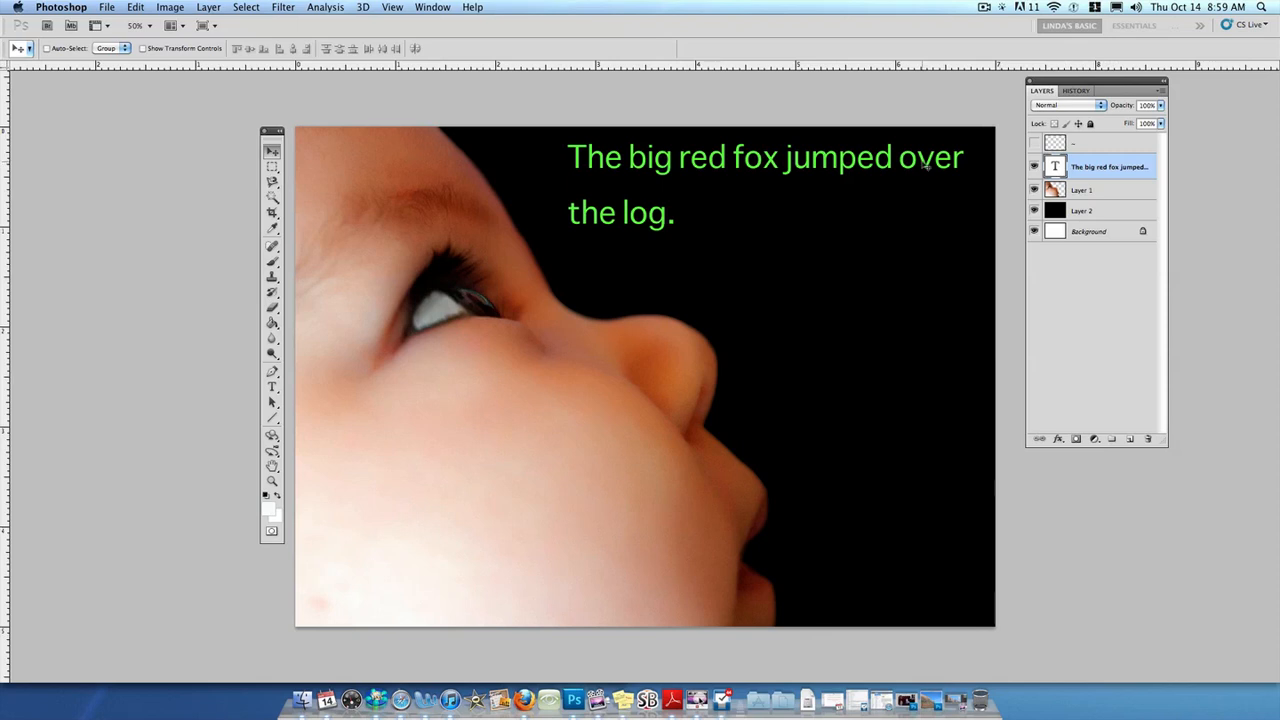
{"action": "mouse_move", "coordinate": [642, 189]}
{"action": "left_mouse_down"}
{"action": "mouse_move", "coordinate": [634, 247]}
{"action": "mouse_move", "coordinate": [628, 219]}
{"action": "mouse_move", "coordinate": [455, 187]}
{"action": "mouse_move", "coordinate": [642, 178]}
{"action": "mouse_move", "coordinate": [620, 178]}
{"action": "mouse_move", "coordinate": [630, 189]}
{"action": "left_mouse_up"}
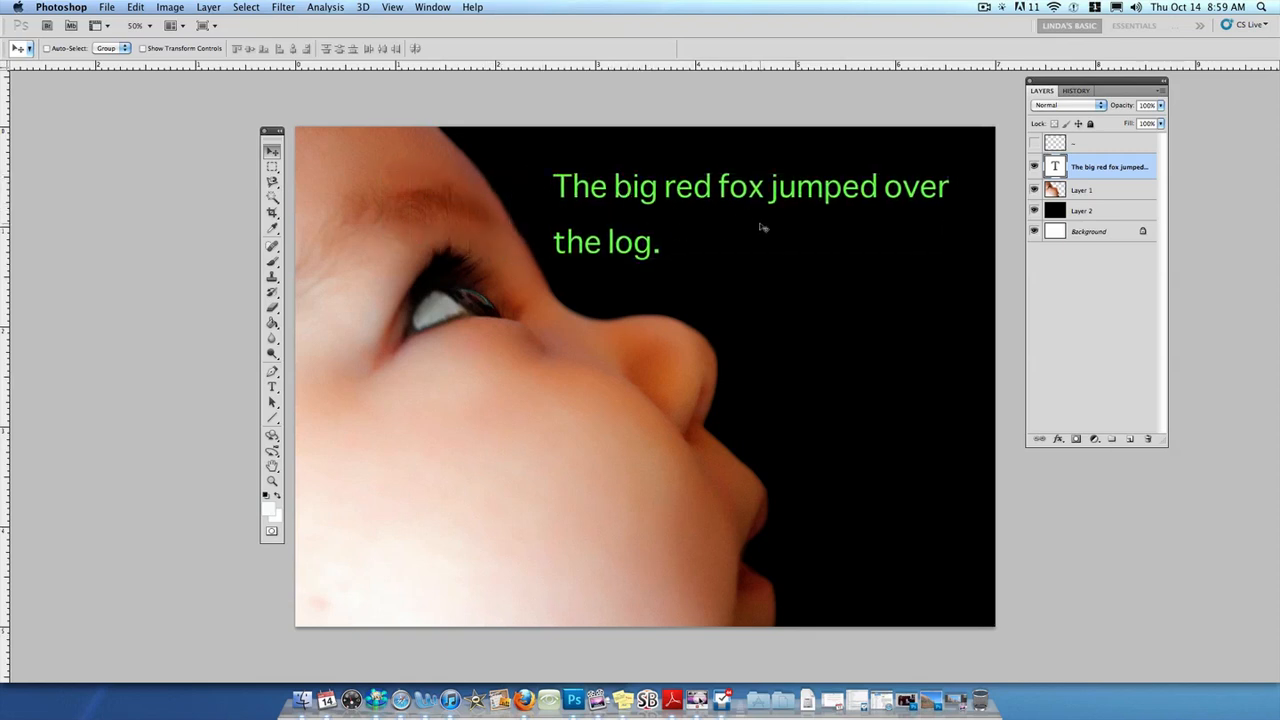
{"action": "key", "text": "ctrl+t"}
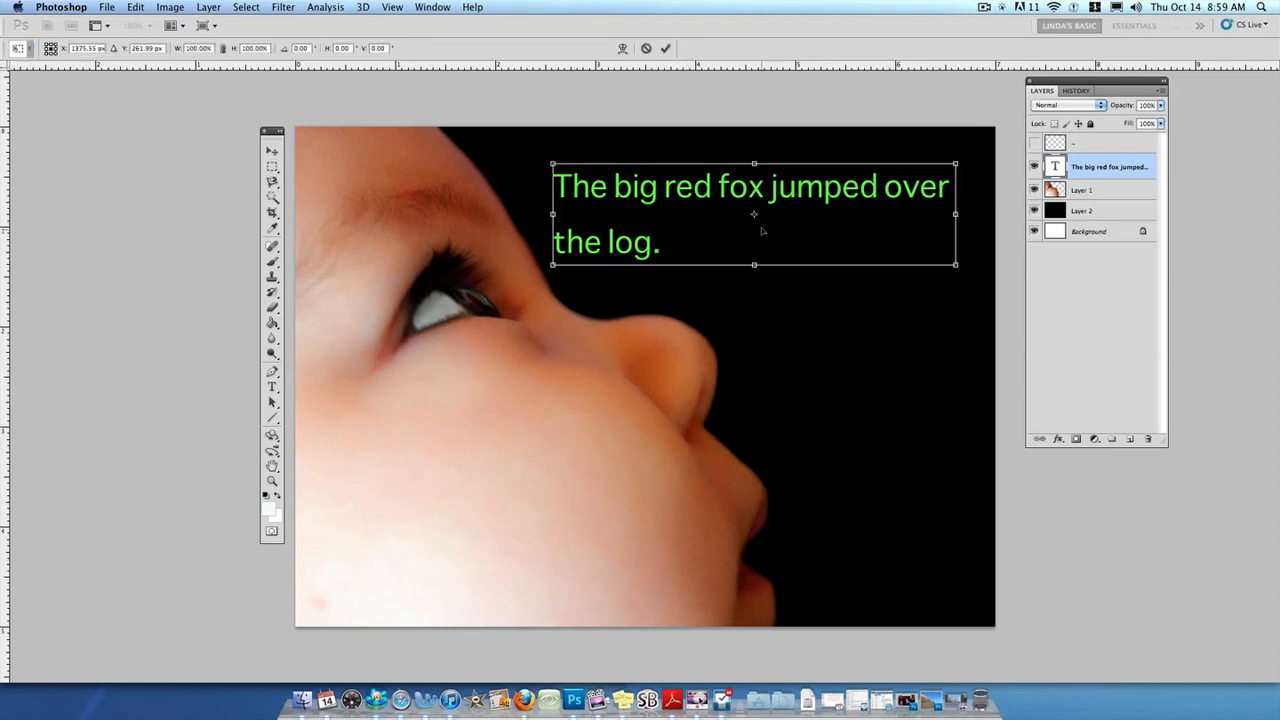
{"action": "left_click_drag", "start_coordinate": [551, 266], "coordinate": [592, 276]}
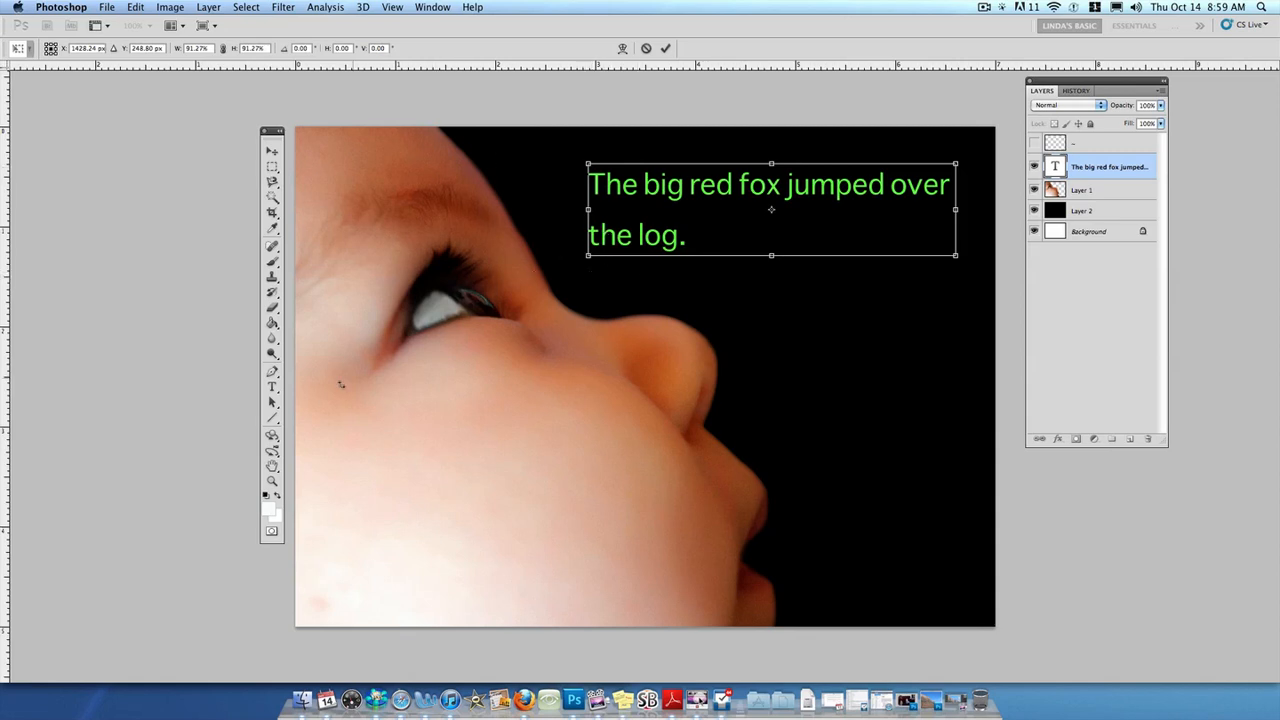
{"action": "left_click", "coordinate": [271, 388]}
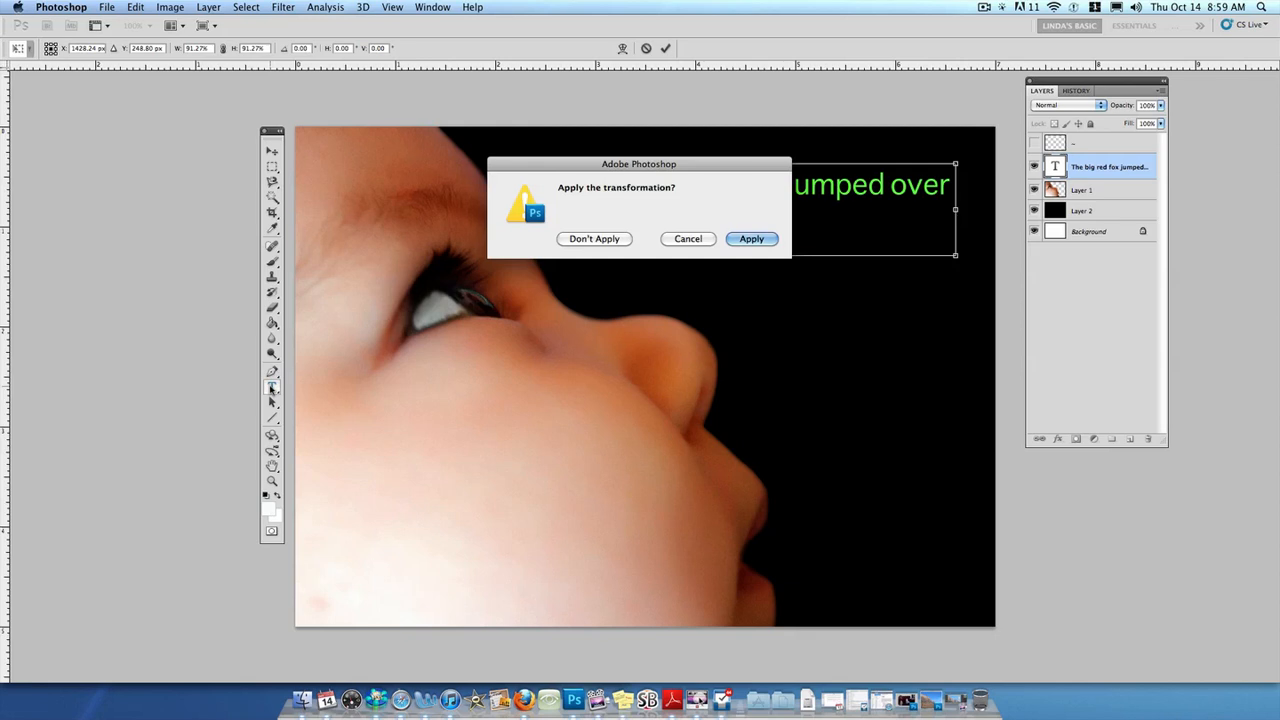
{"action": "left_click", "coordinate": [752, 239]}
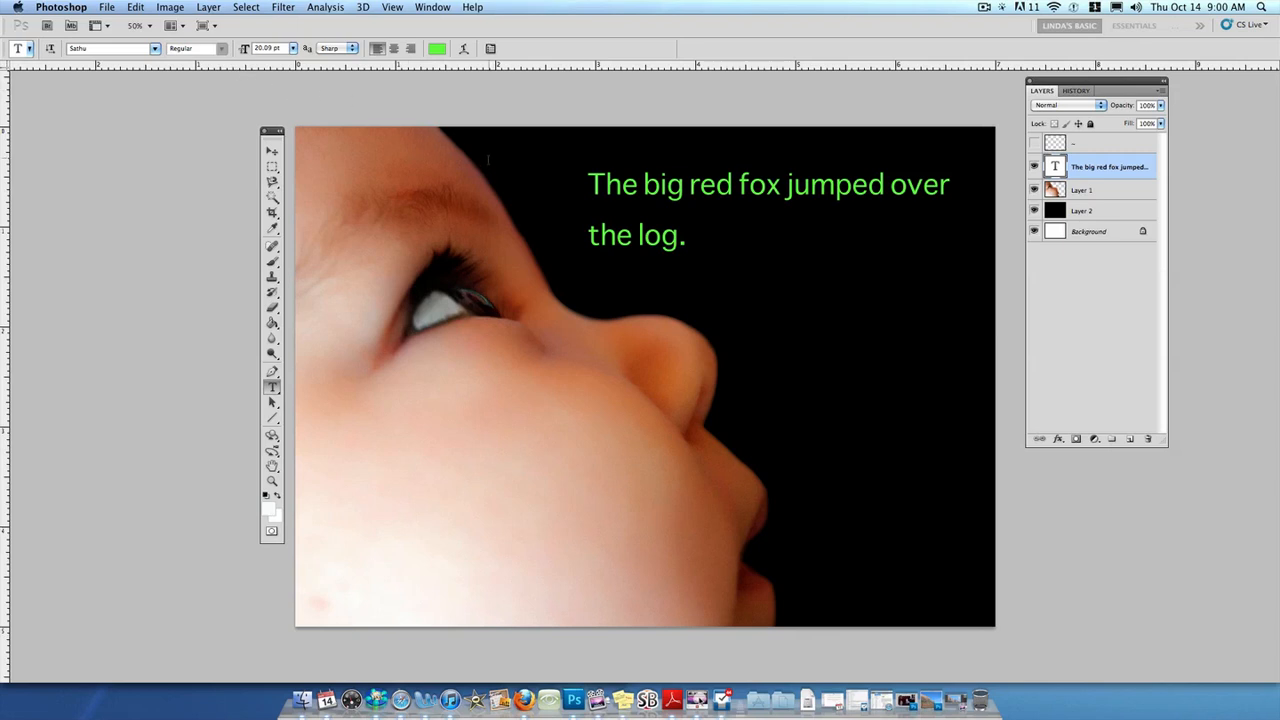
Preview the text layer in successive fonts, including Stencil, Tahoma, Thonburi, Times and Times New Roman, up to Trebuchet MS.
{"action": "key", "text": "Return"}
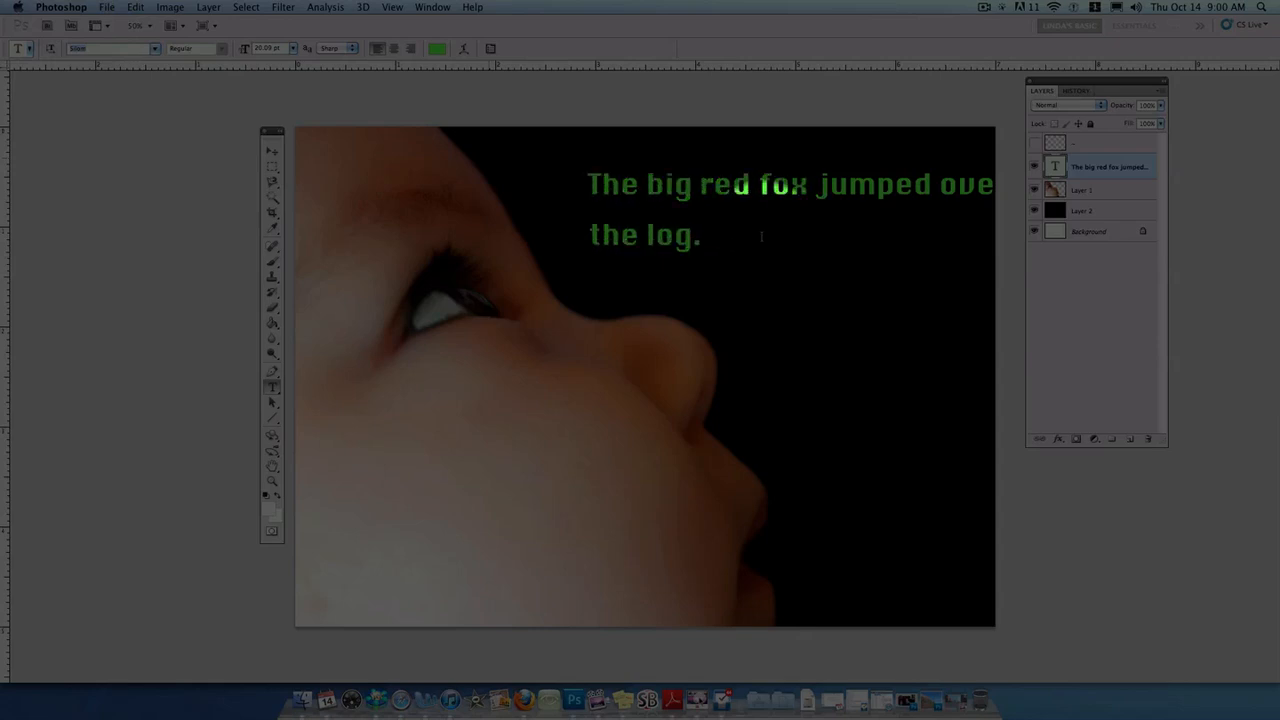
{"action": "key", "text": "Down"}
{"action": "key", "text": "Down"}
{"action": "key", "text": "Down"}
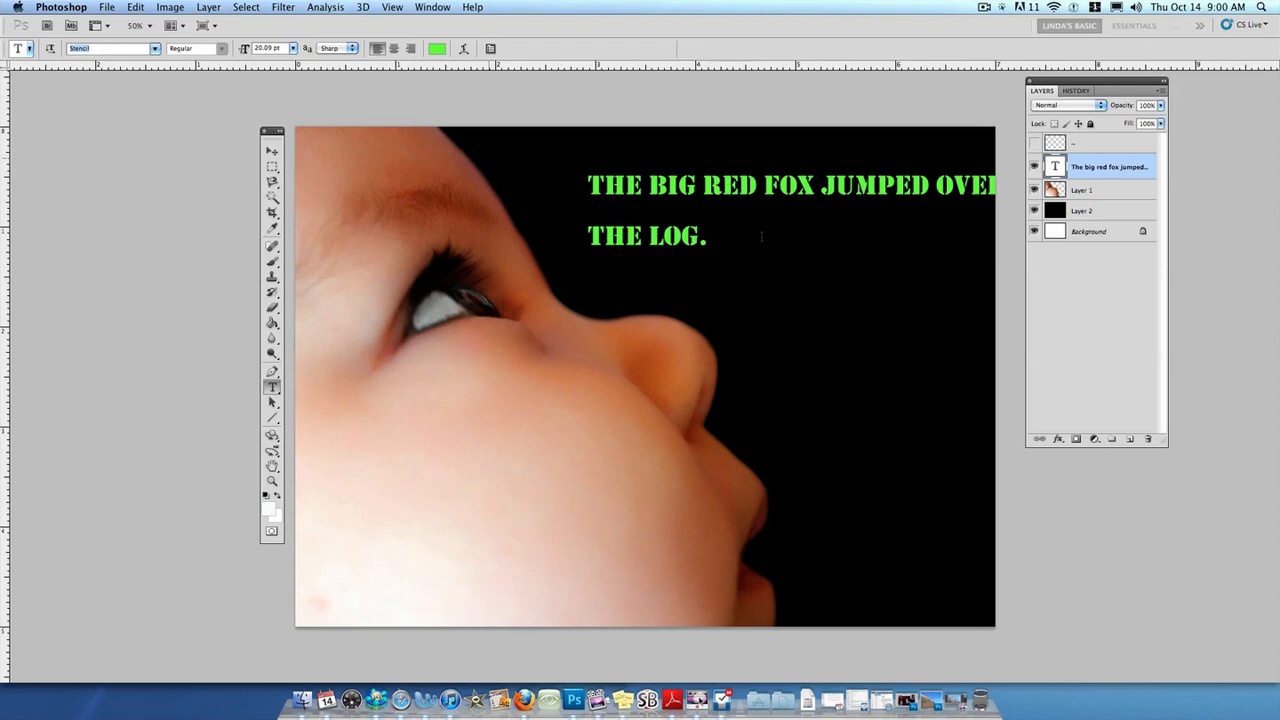
{"action": "key", "text": "Down"}
{"action": "key", "text": "Down"}
{"action": "key", "text": "Down"}
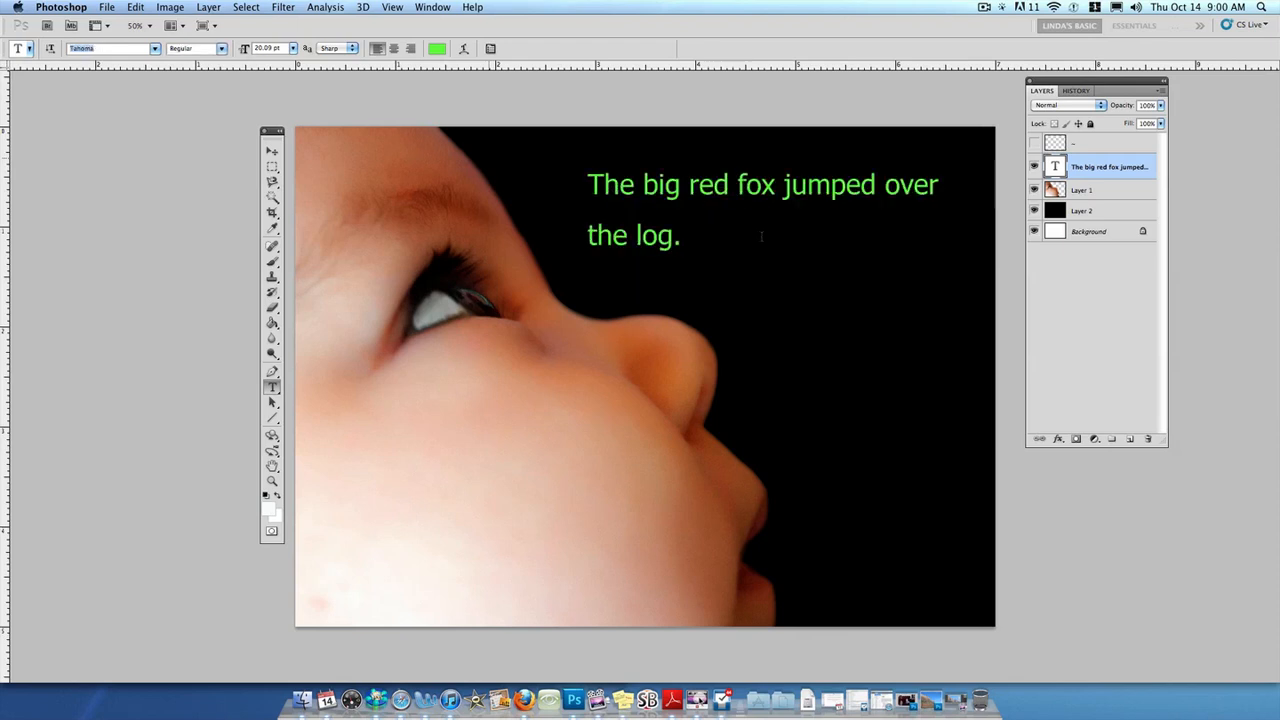
{"action": "key", "text": "Down"}
{"action": "key", "text": "Down"}
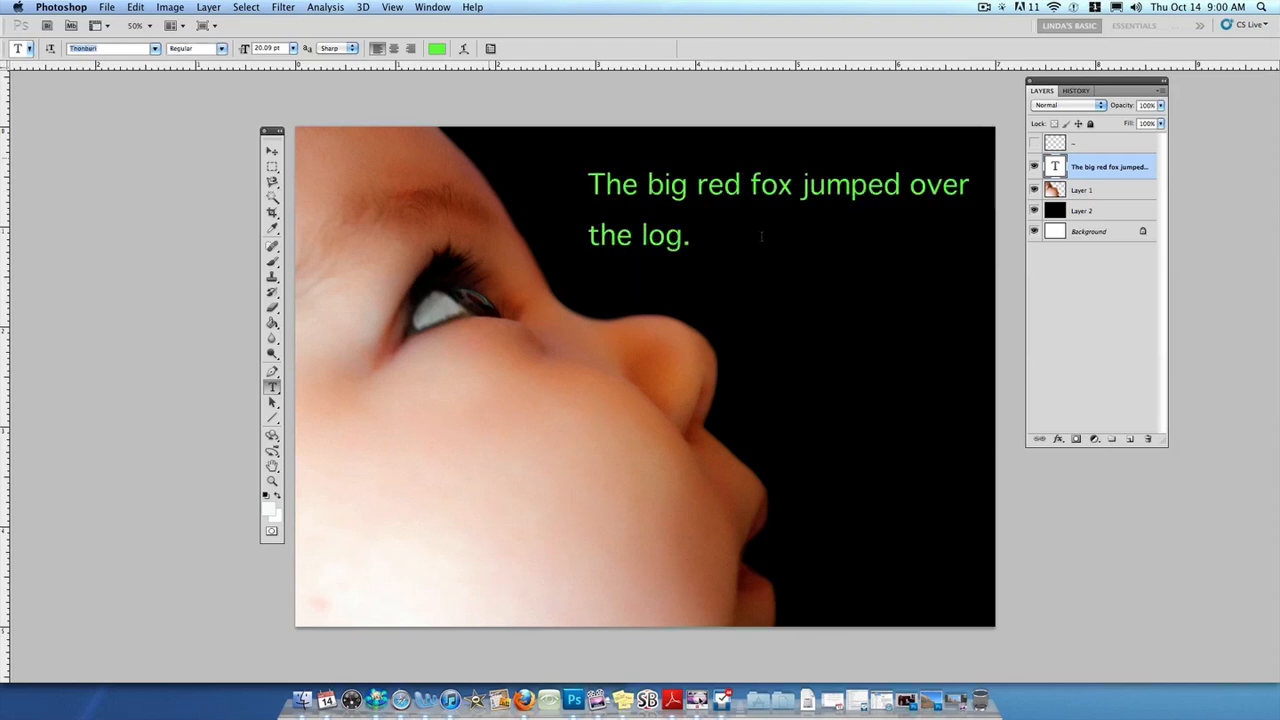
{"action": "key", "text": "Down"}
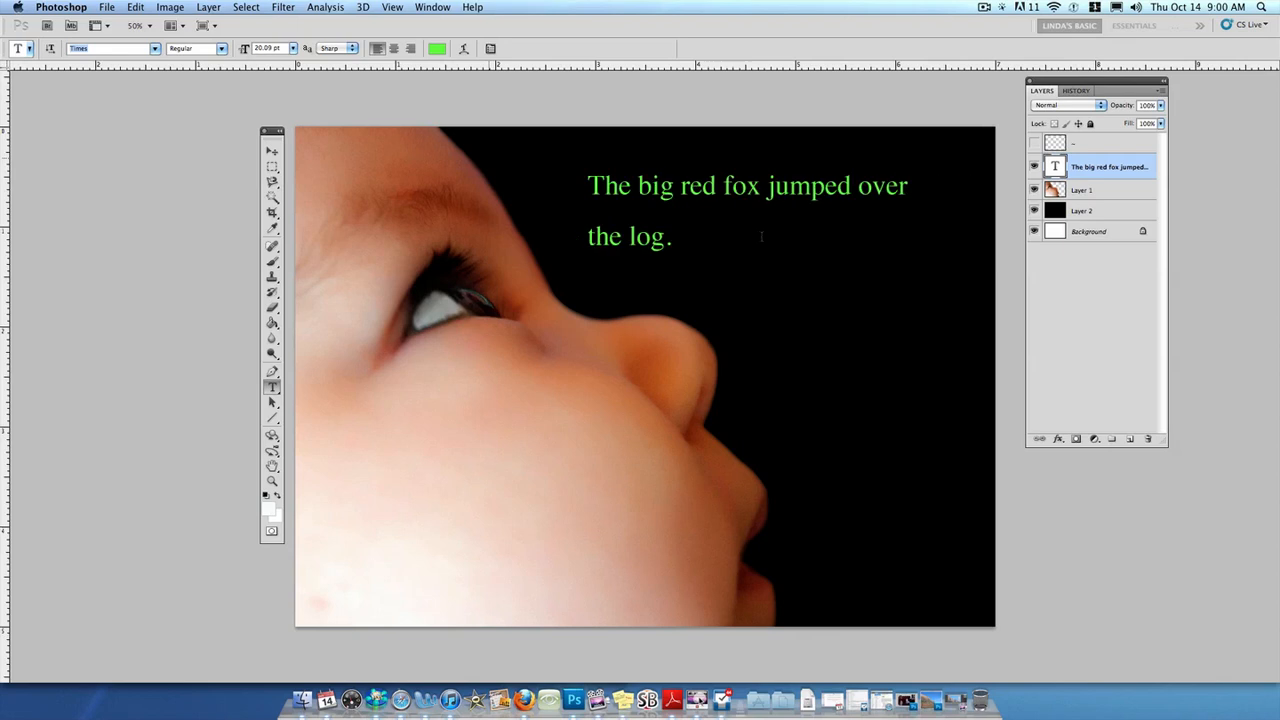
{"action": "key", "text": "Down"}
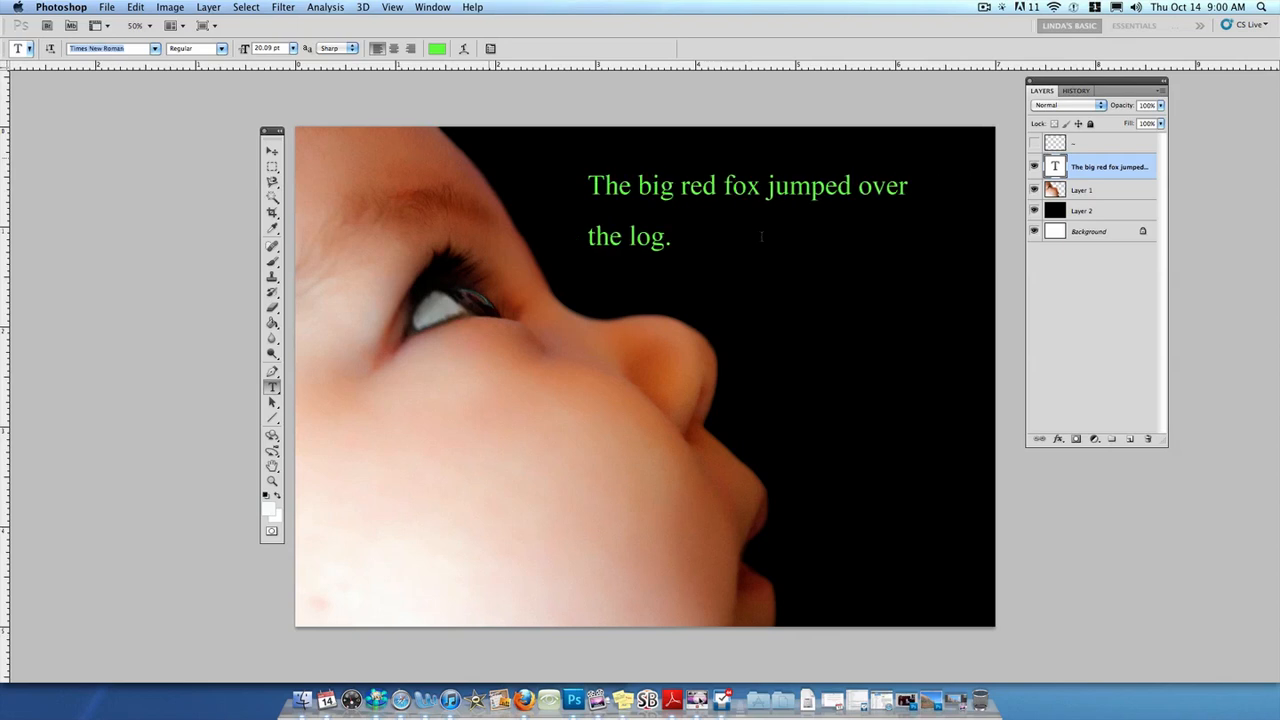
{"action": "key", "text": "Down"}
{"action": "key", "text": "Down"}
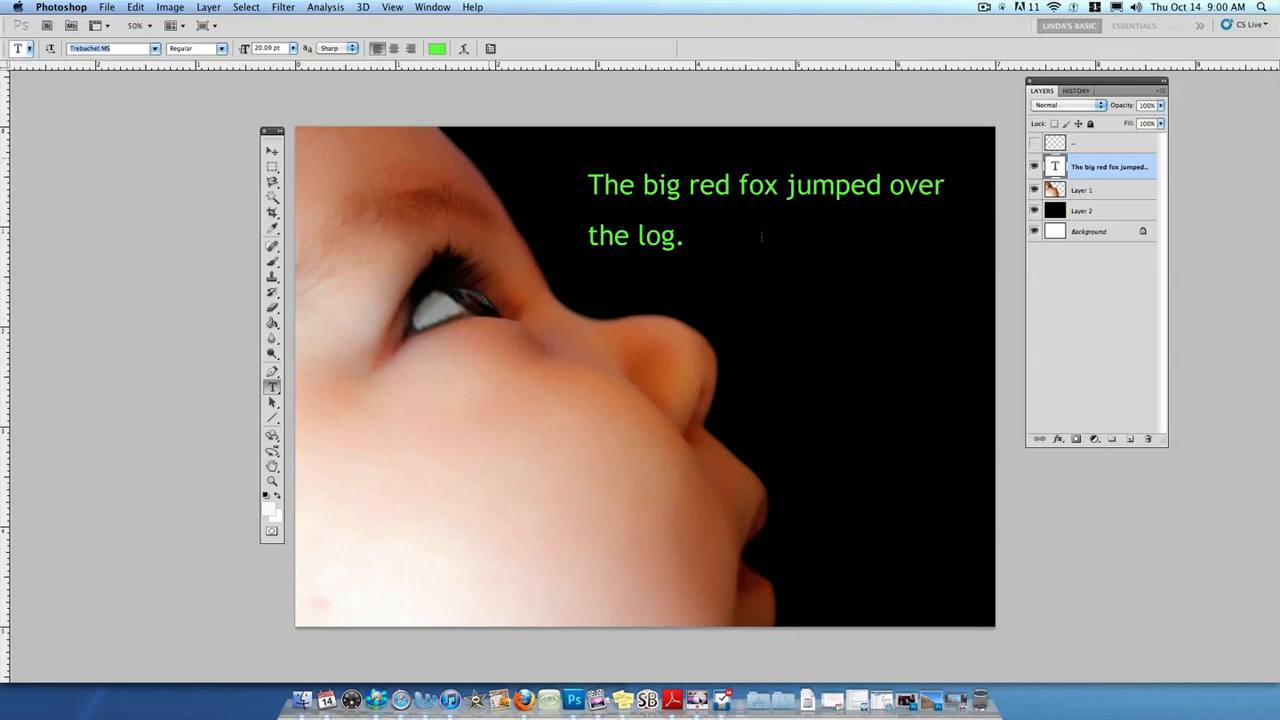
Set the text layer's font to Helvetica.
{"action": "type", "text": "Helvetica"}
{"action": "key", "text": "Return"}
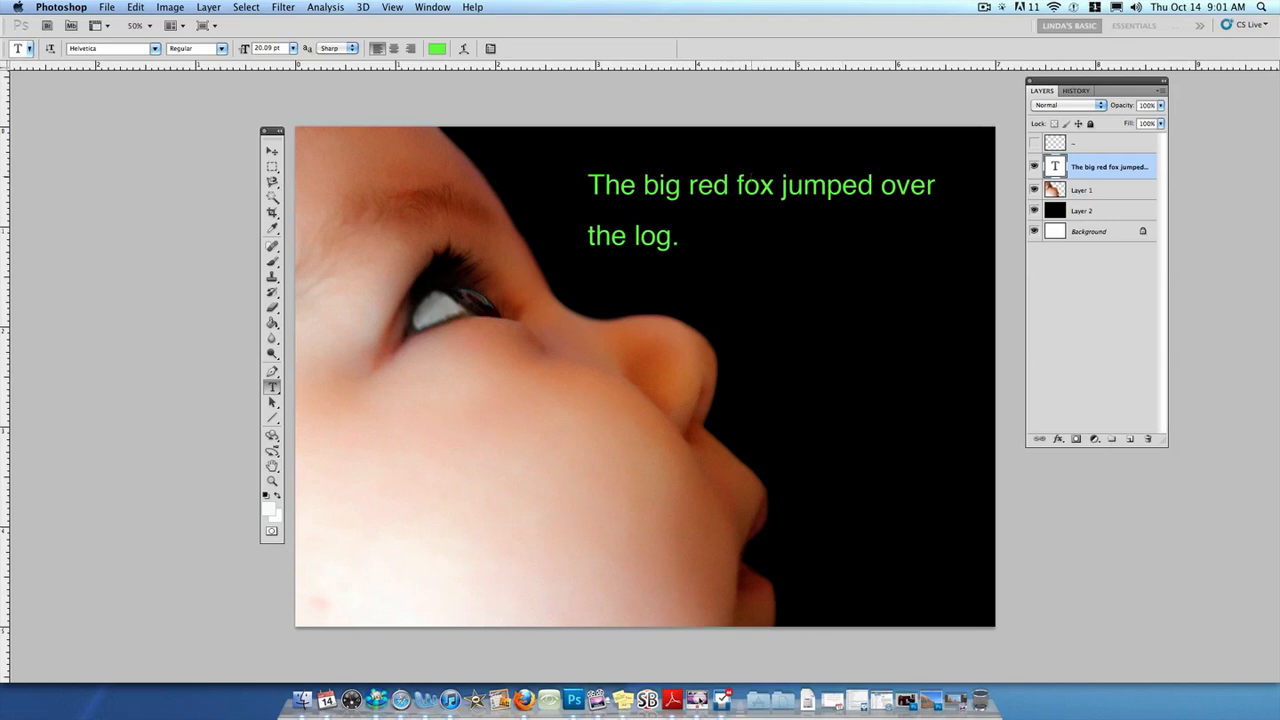
Preview the text layer in the fonts preceding Helvetica, including Handwriting - Dakota, Gill Sans and Giddyup Std, and settle on Geneva.
{"action": "key", "text": "Return"}
{"action": "key", "text": "Up"}
{"action": "key", "text": "Up"}
{"action": "key", "text": "Up"}
{"action": "key", "text": "Up"}
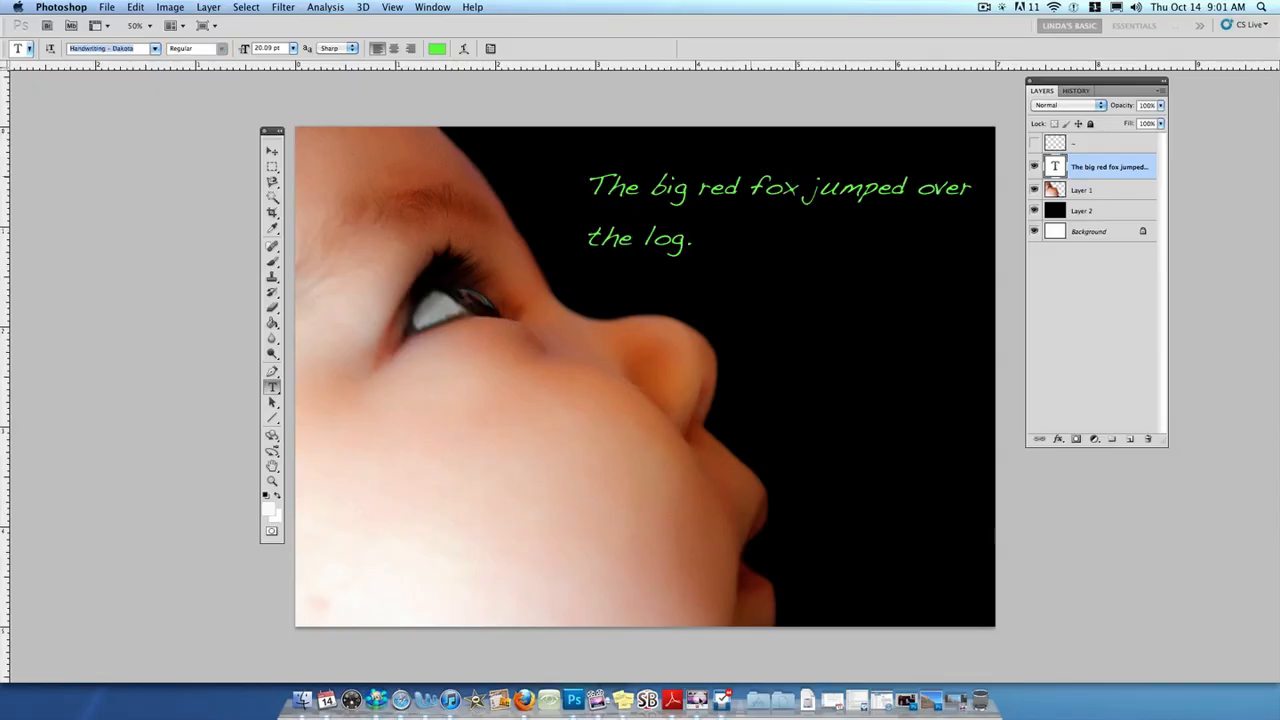
{"action": "key", "text": "Up"}
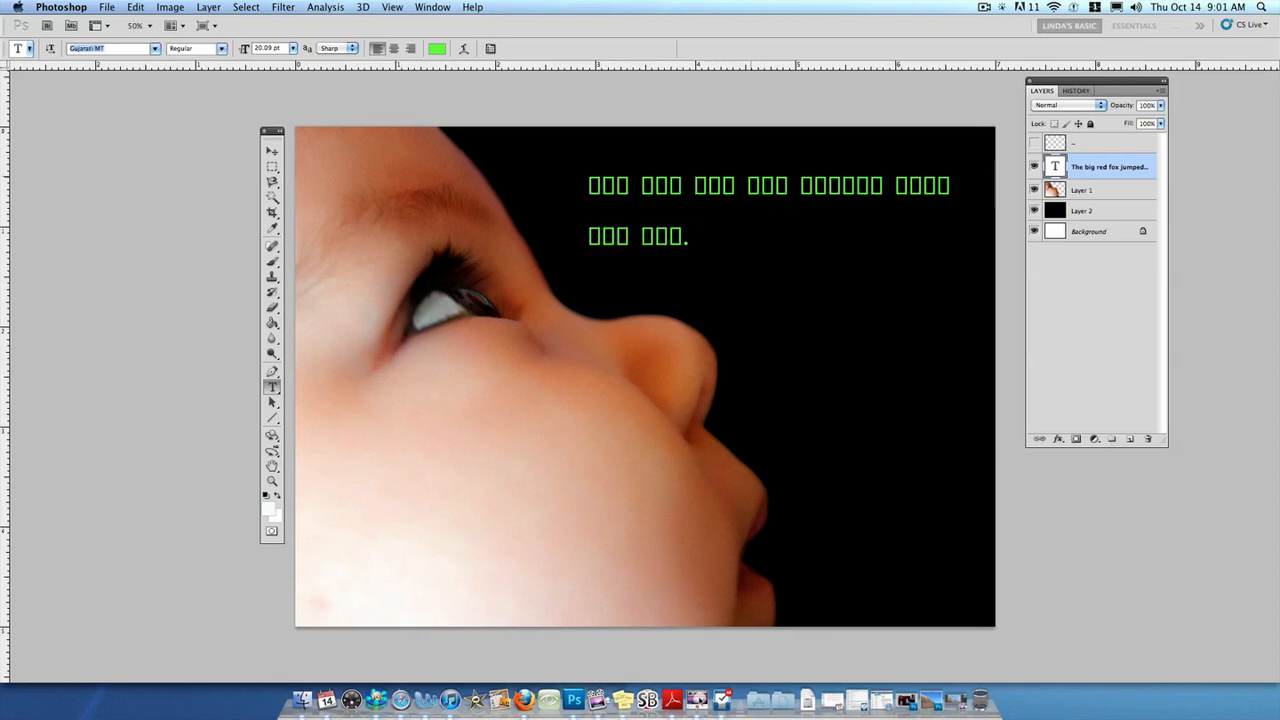
{"action": "key", "text": "Up"}
{"action": "key", "text": "Up"}
{"action": "key", "text": "Up"}
{"action": "key", "text": "Up"}
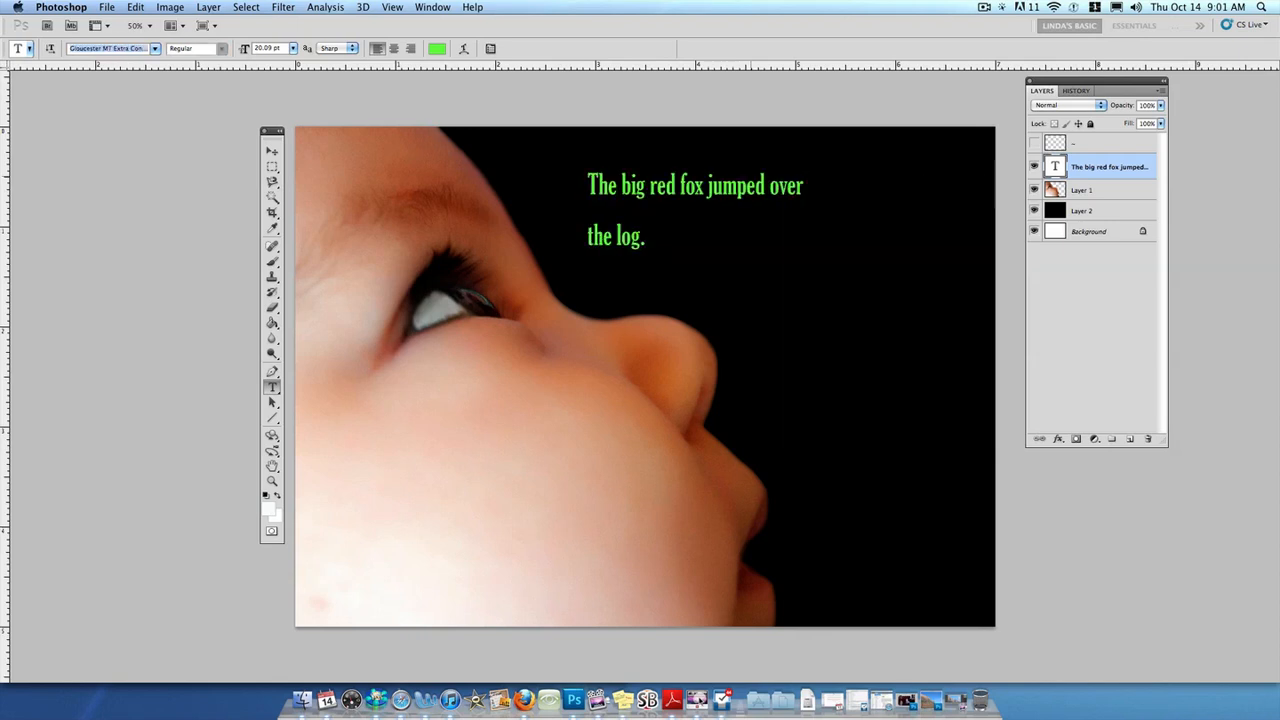
{"action": "key", "text": "Up"}
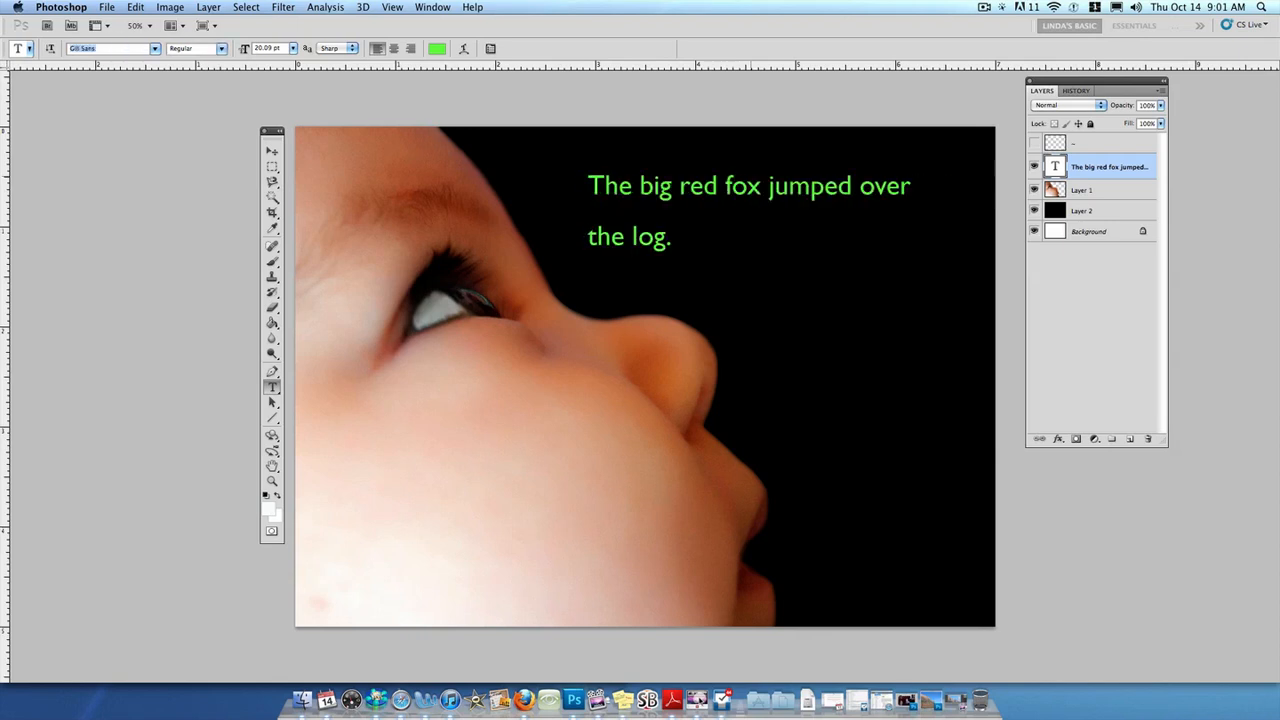
{"action": "key", "text": "Up"}
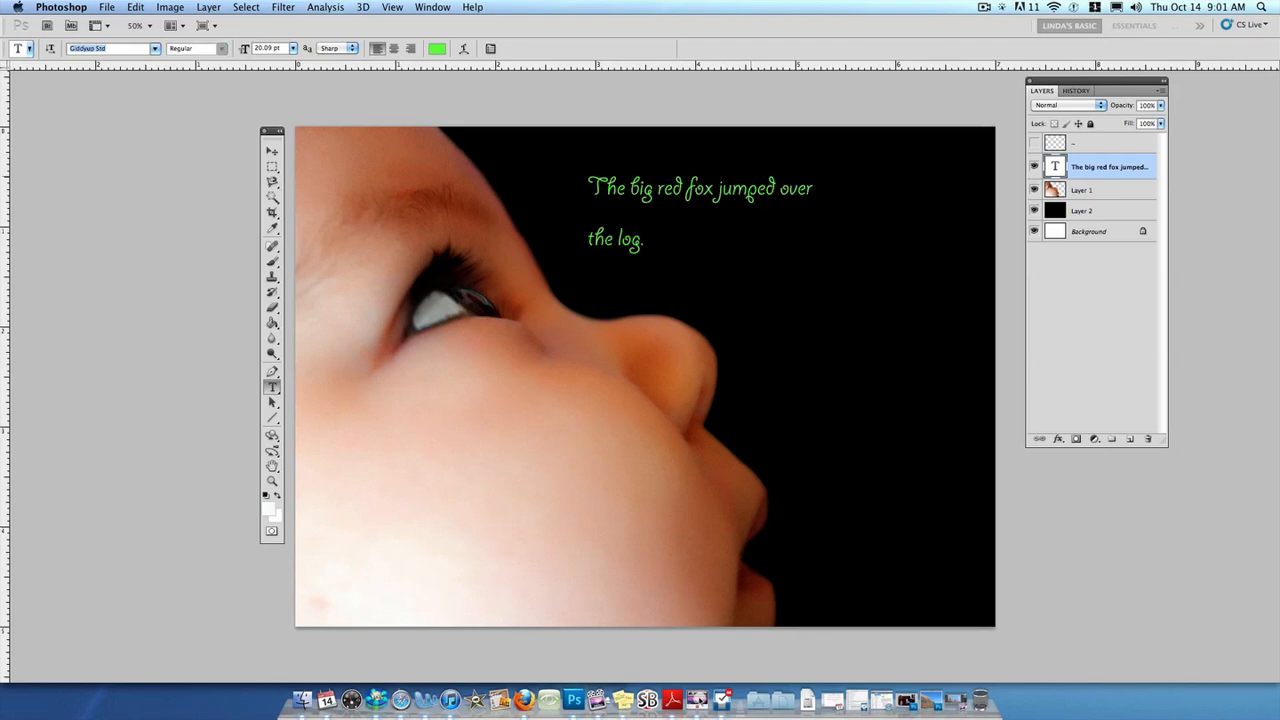
{"action": "key", "text": "Up"}
{"action": "key", "text": "Up"}
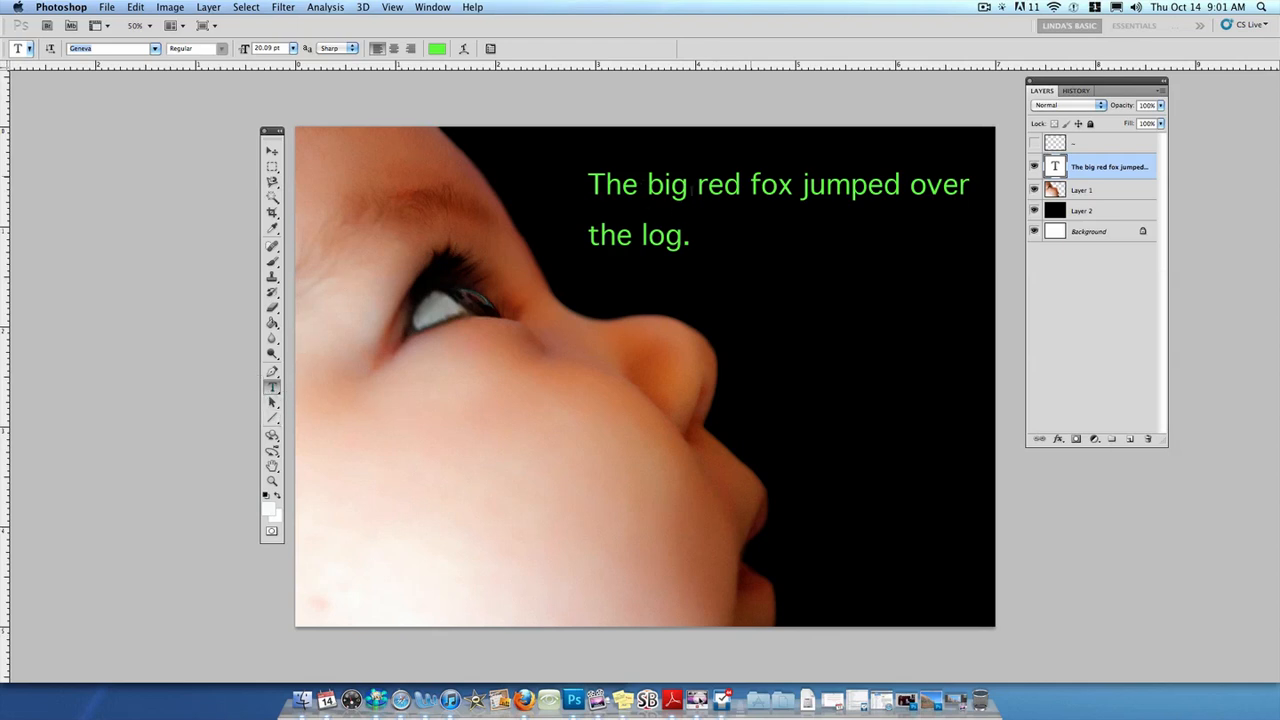
Recolour only the word "big" in the text layer to white.
{"action": "left_click", "coordinate": [667, 184]}
{"action": "double_click", "coordinate": [667, 184]}
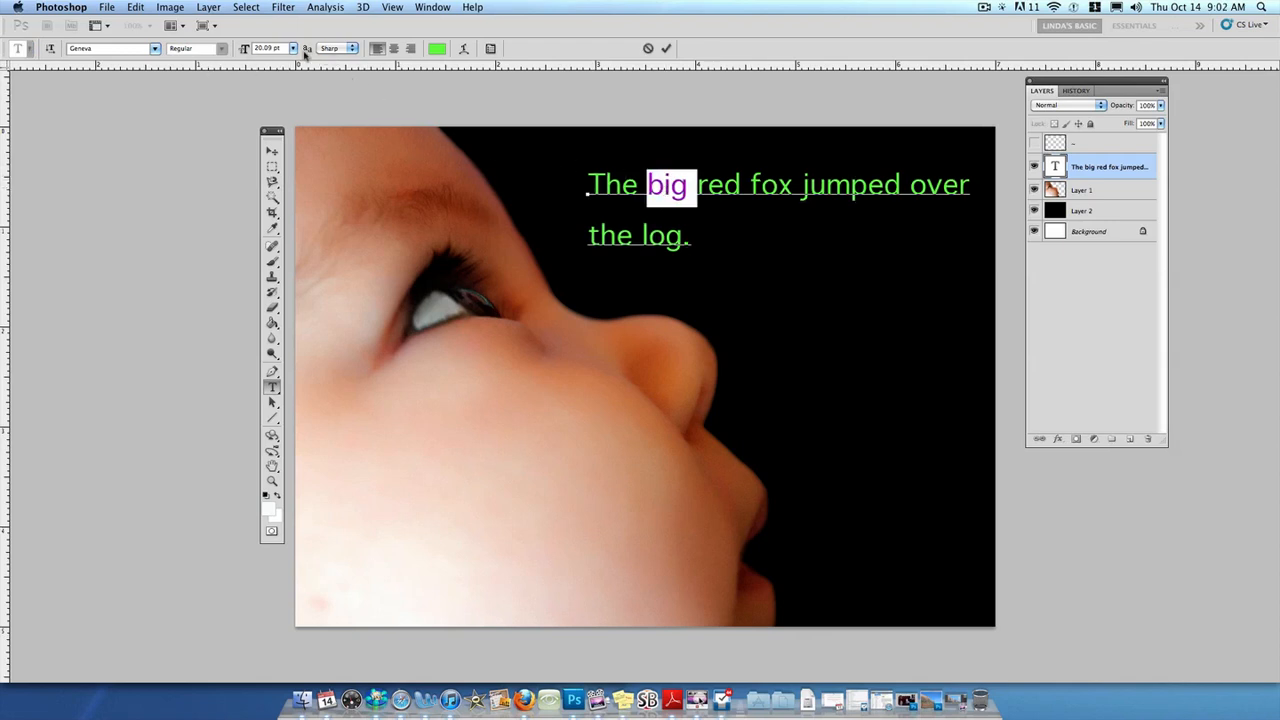
{"action": "left_click", "coordinate": [436, 48]}
{"action": "left_click", "coordinate": [536, 126]}
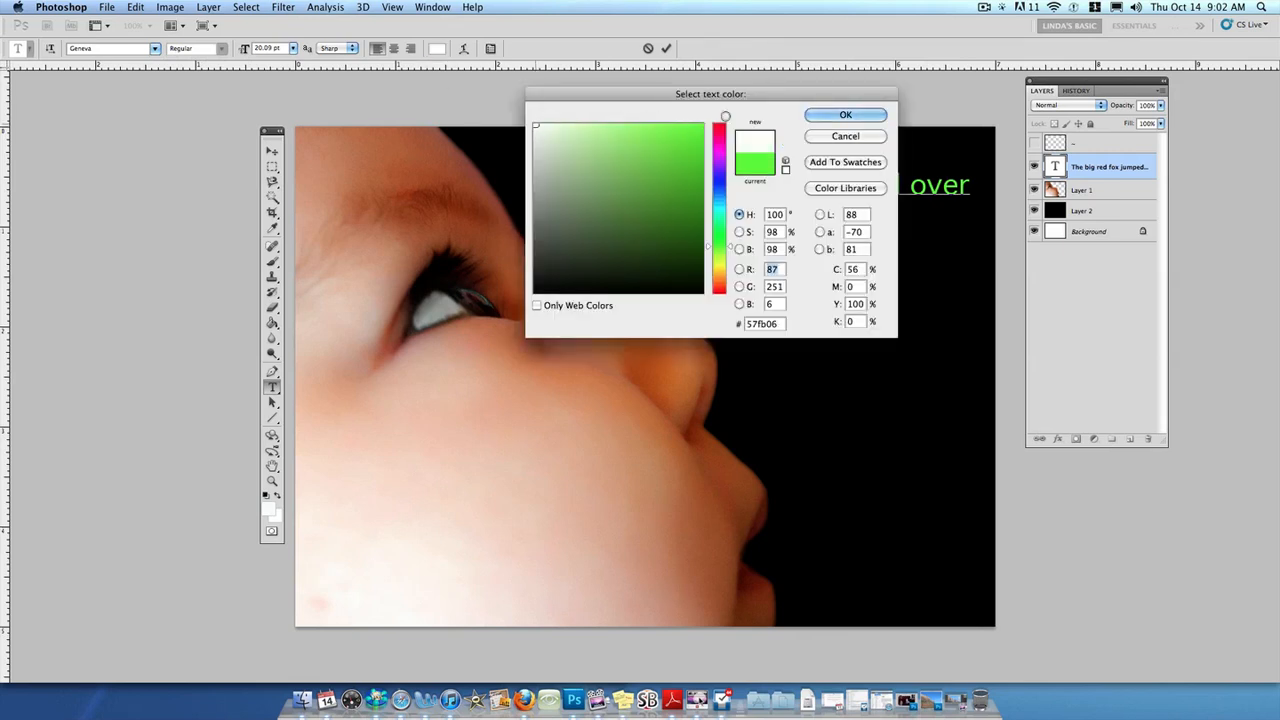
{"action": "left_click", "coordinate": [838, 114]}
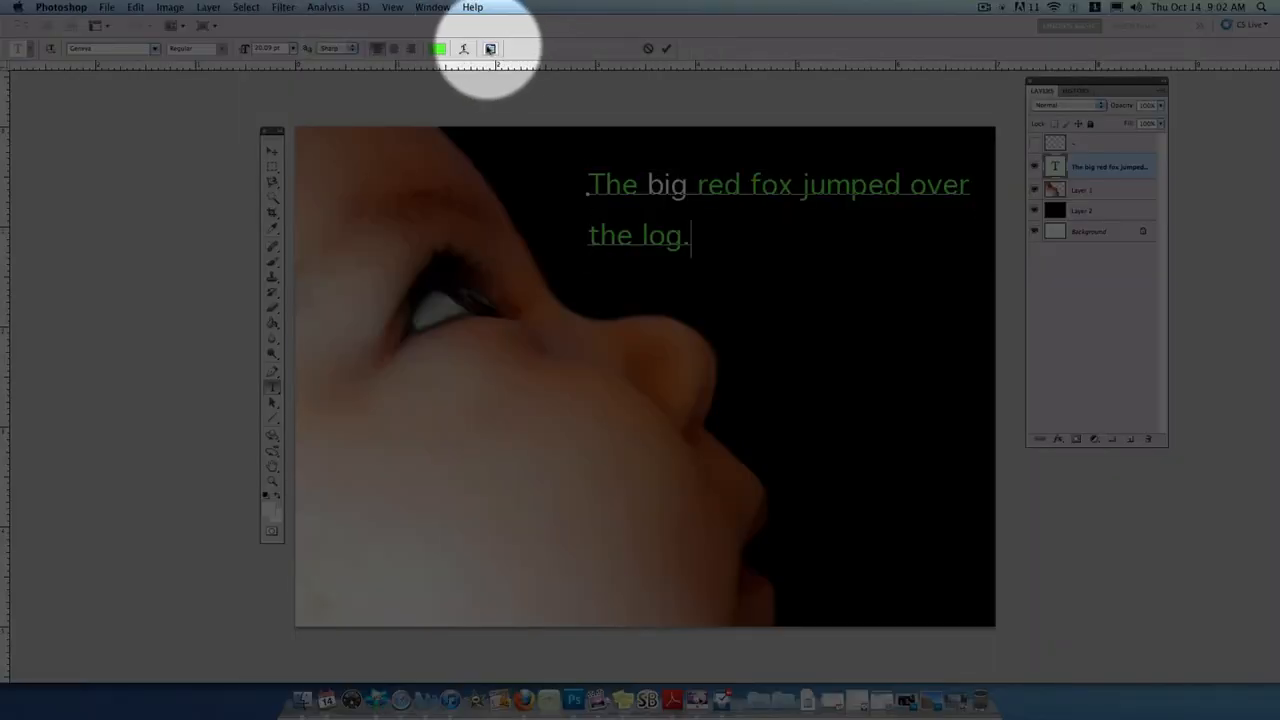
Show the detailed character and paragraph settings beside the text and review both sets of options.
{"action": "left_click", "coordinate": [491, 48]}
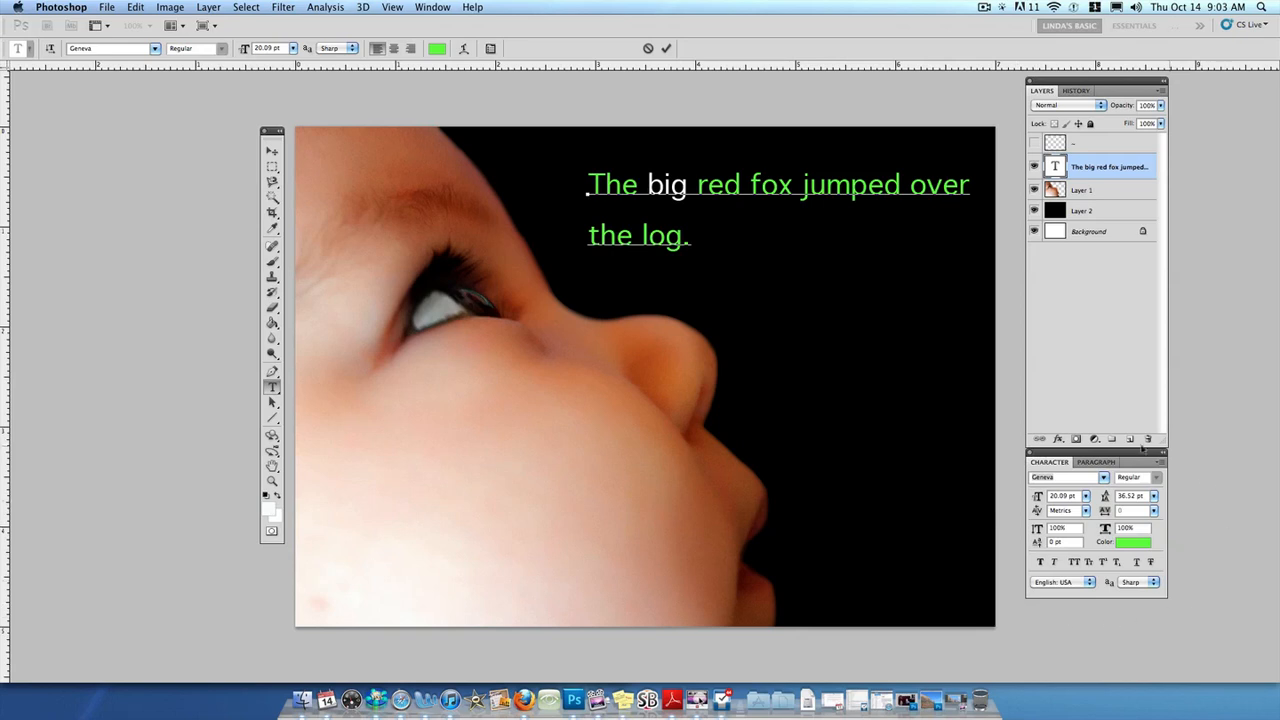
{"action": "left_click_drag", "start_coordinate": [1145, 455], "coordinate": [975, 223]}
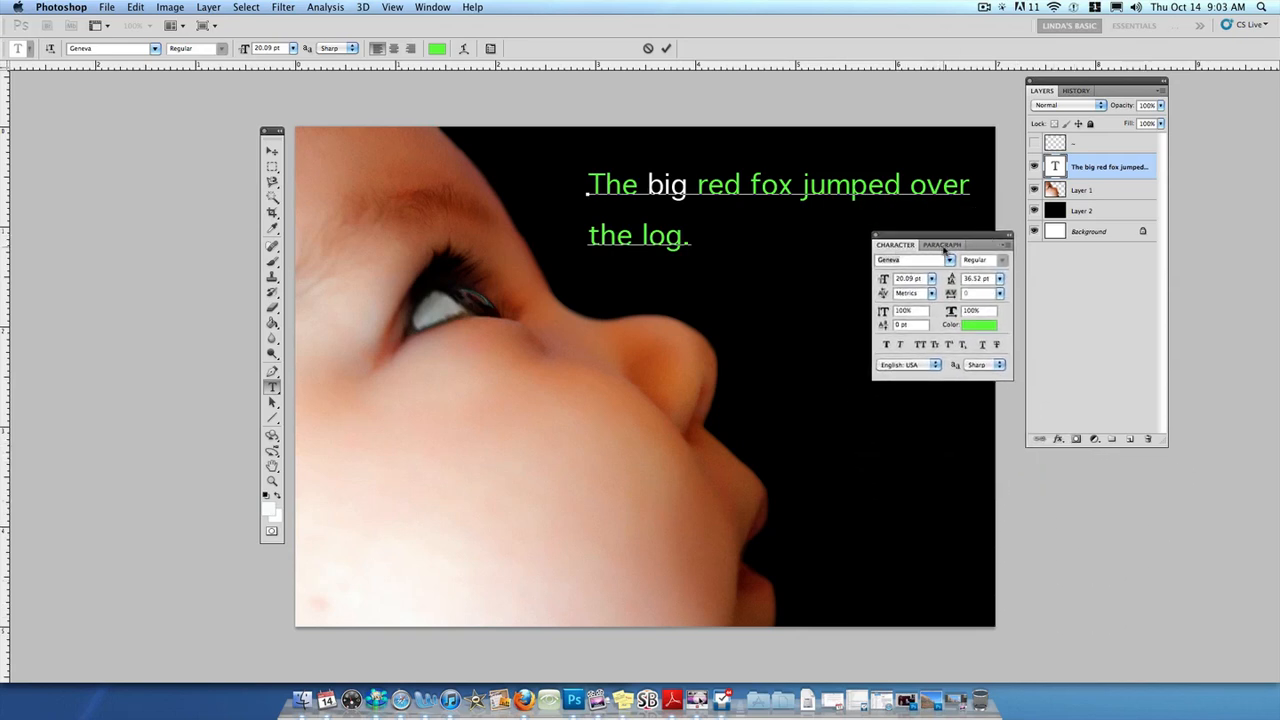
{"action": "left_click", "coordinate": [944, 246]}
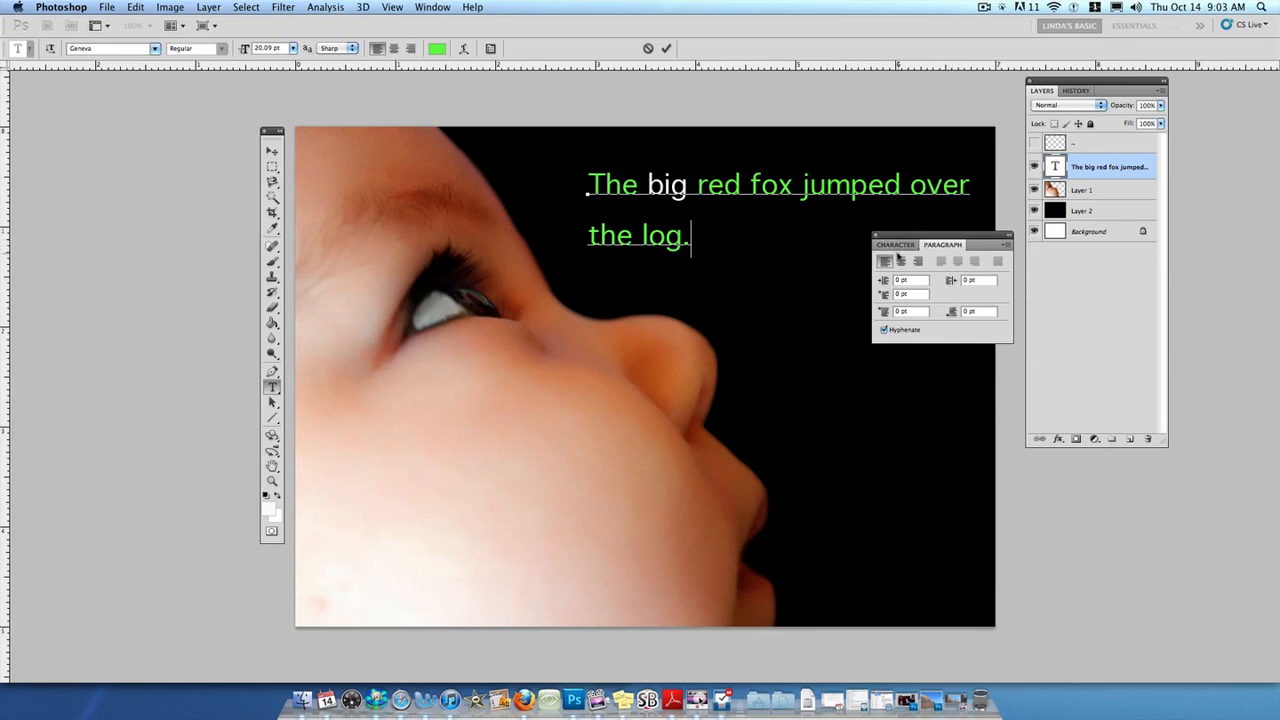
{"action": "left_click", "coordinate": [895, 245]}
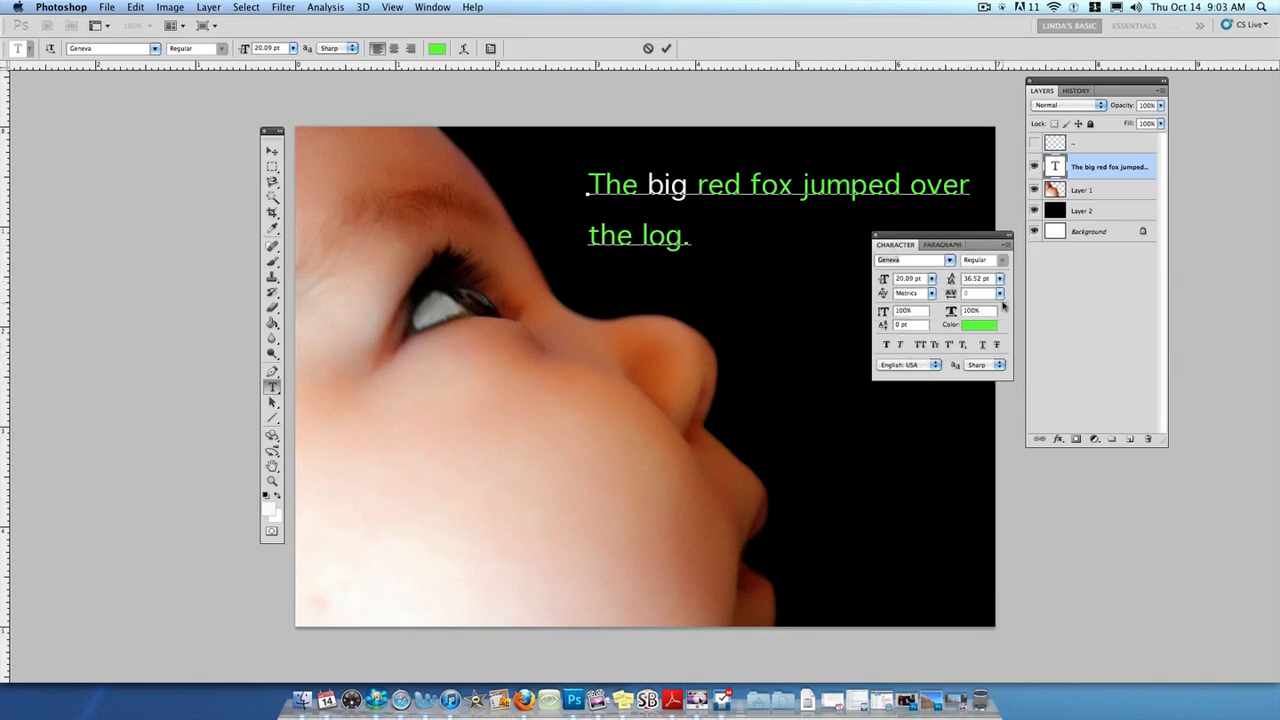
Apply small caps and underline to all of the text in the sentence.
{"action": "left_click", "coordinate": [886, 345]}
{"action": "left_click", "coordinate": [934, 345]}
{"action": "key", "text": "super+a"}
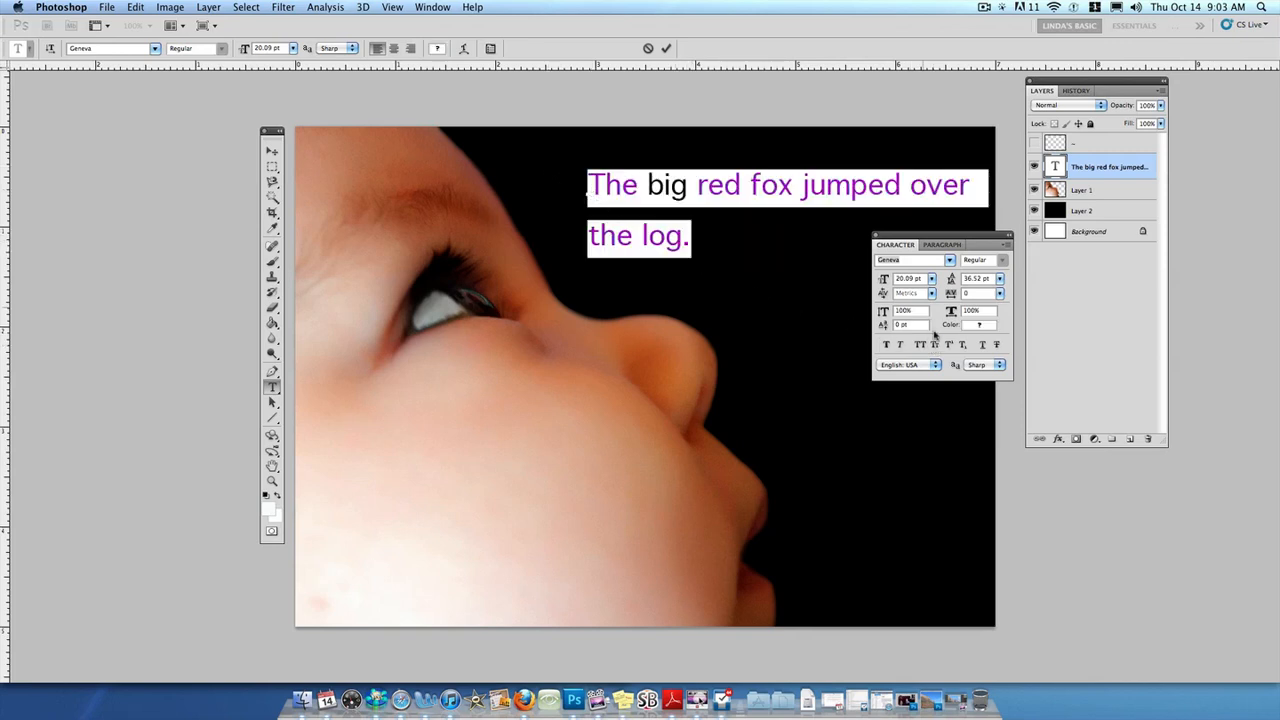
{"action": "left_click", "coordinate": [934, 345]}
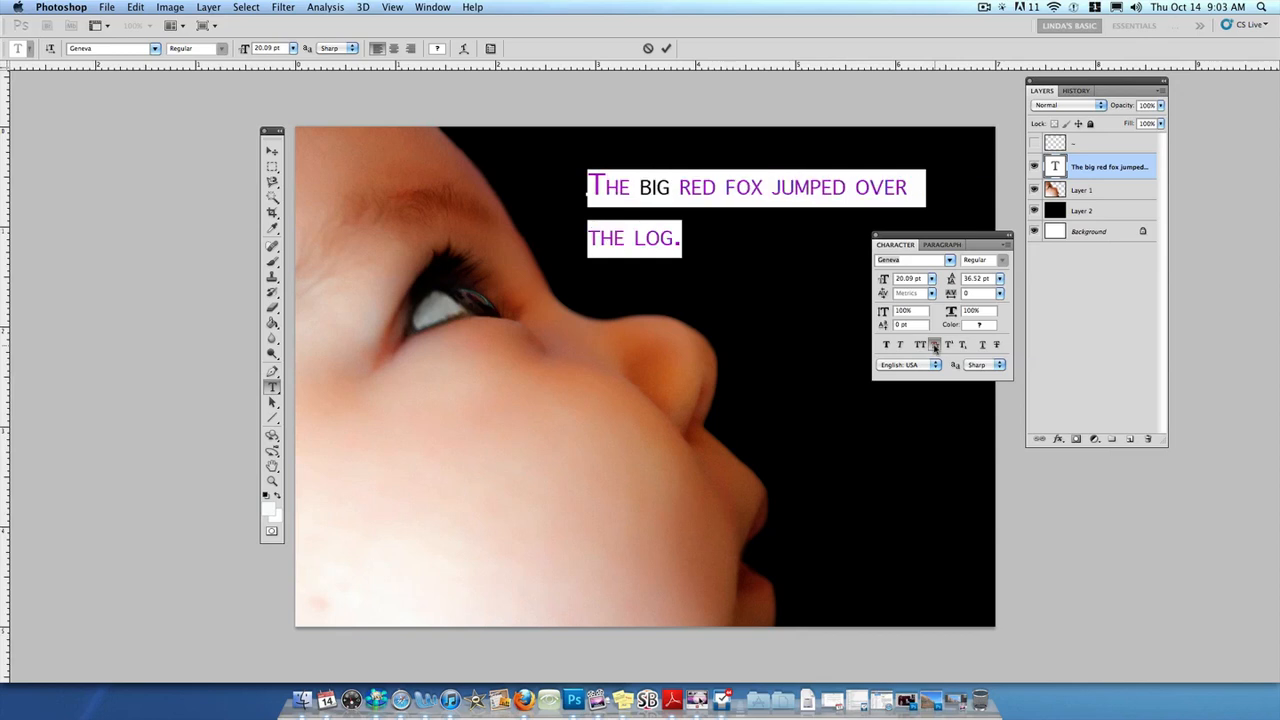
{"action": "left_click", "coordinate": [983, 345]}
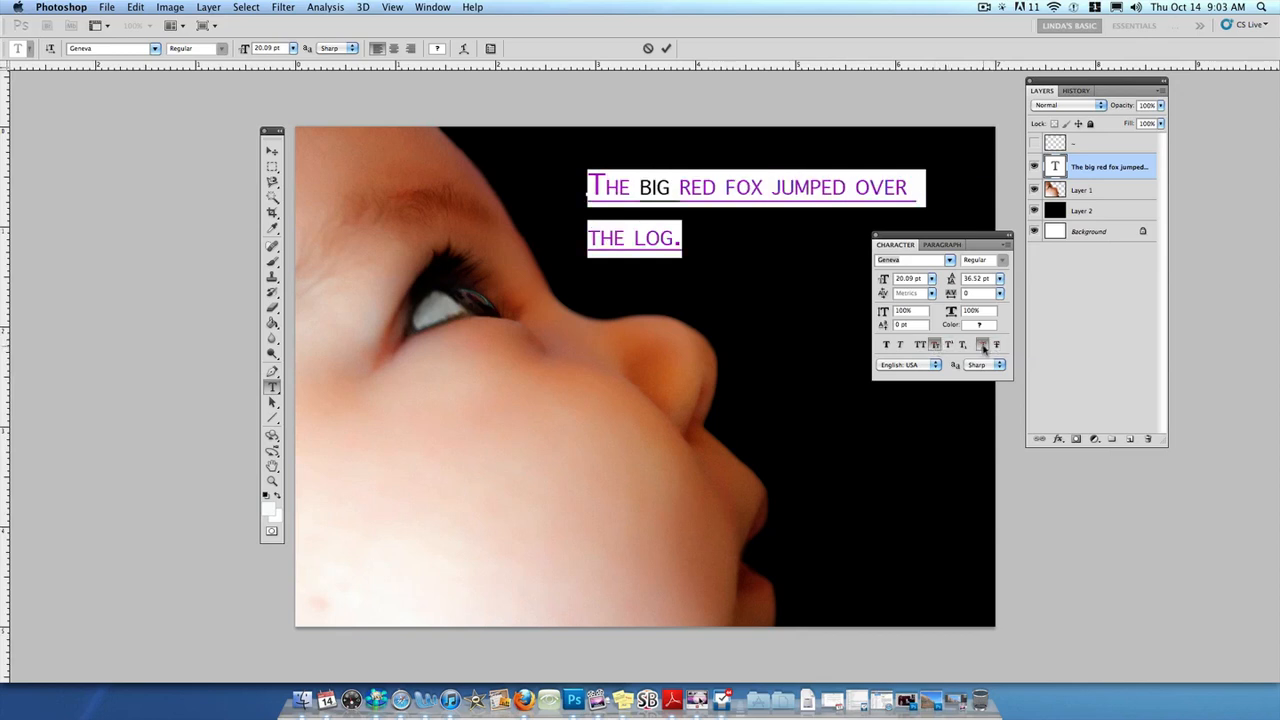
Try centre alignment on the whole sentence and return it to left alignment.
{"action": "left_click", "coordinate": [942, 246]}
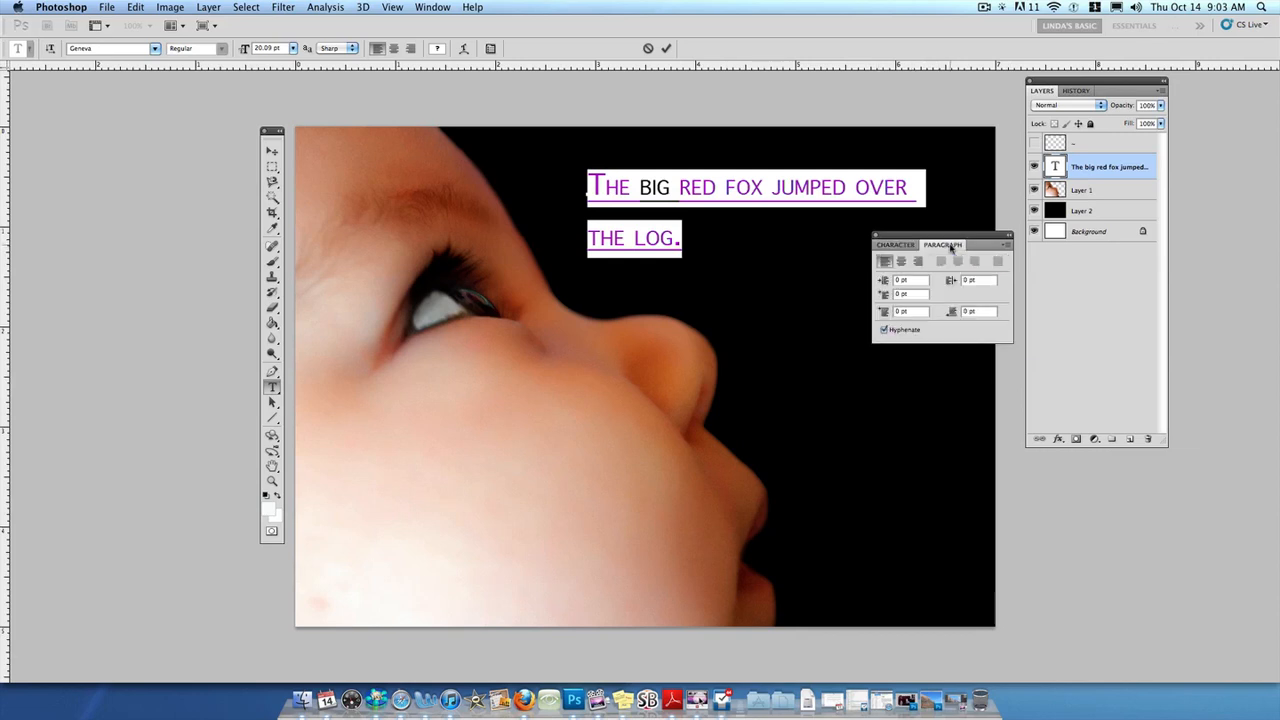
{"action": "left_click", "coordinate": [901, 261]}
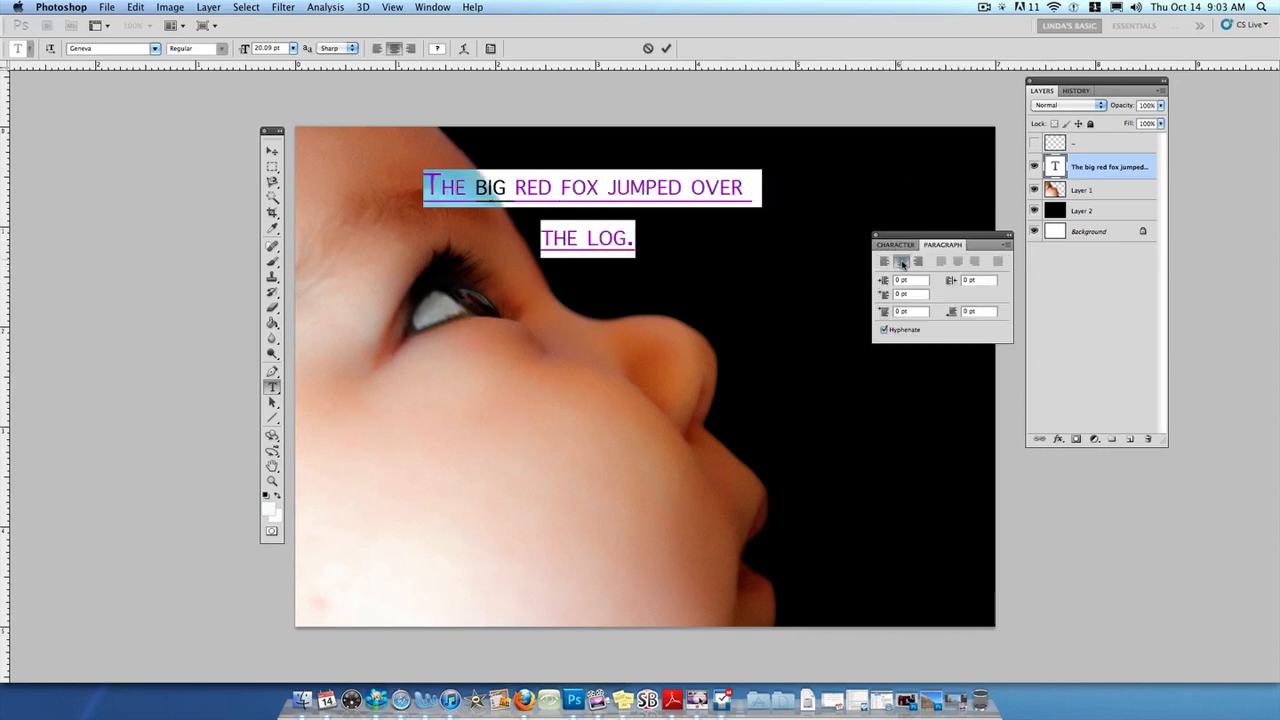
{"action": "left_click", "coordinate": [884, 261]}
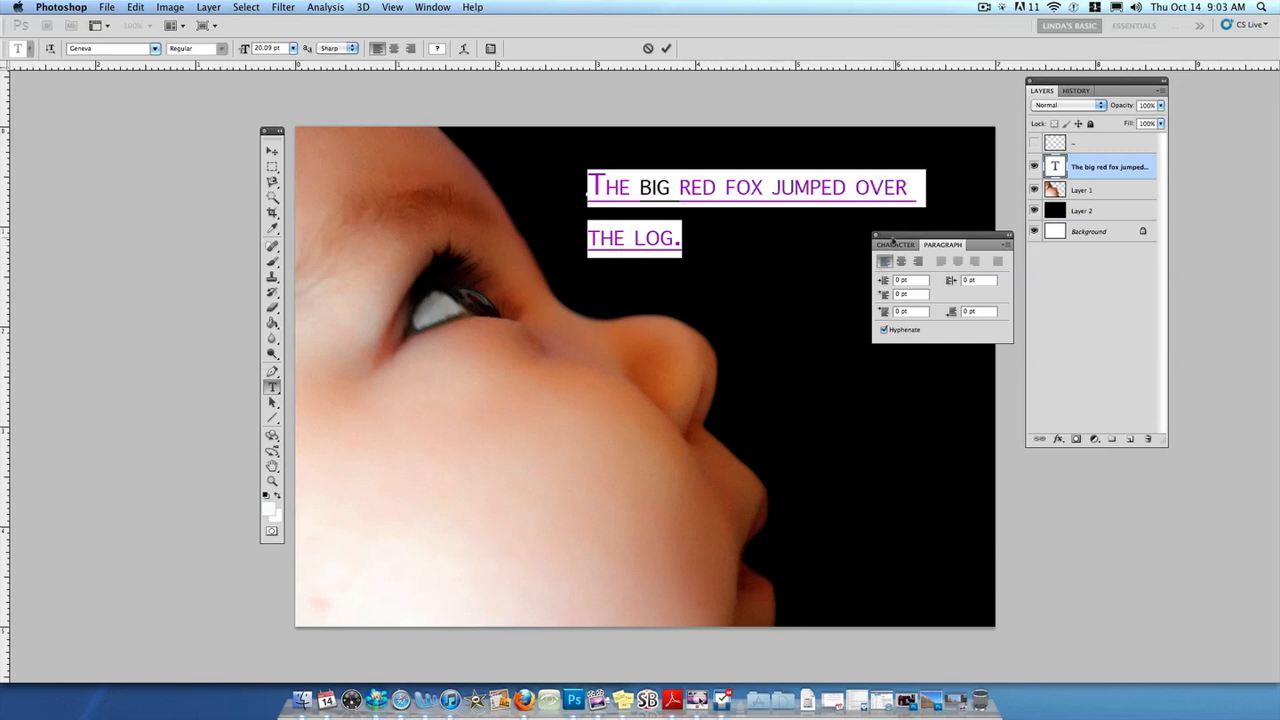
Bring back the character settings and place them directly beneath the layers list, clear of the image.
{"action": "left_click", "coordinate": [893, 247]}
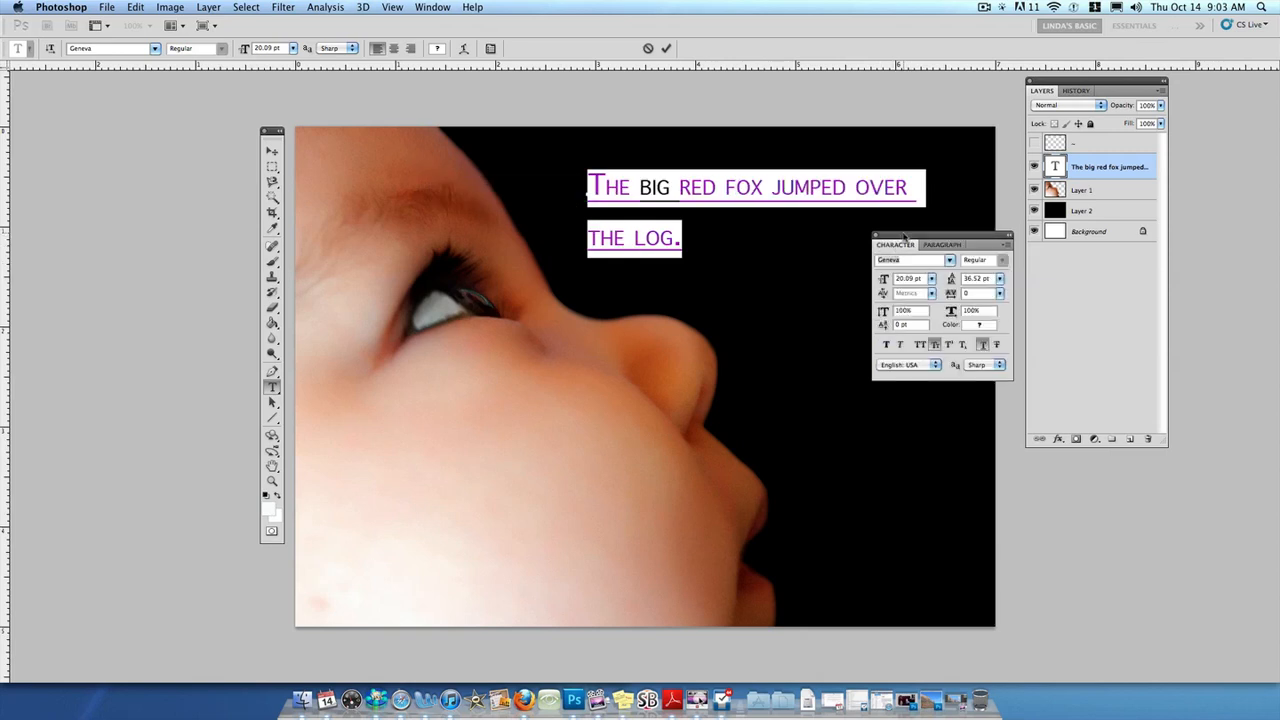
{"action": "left_click_drag", "start_coordinate": [890, 237], "coordinate": [1043, 460]}
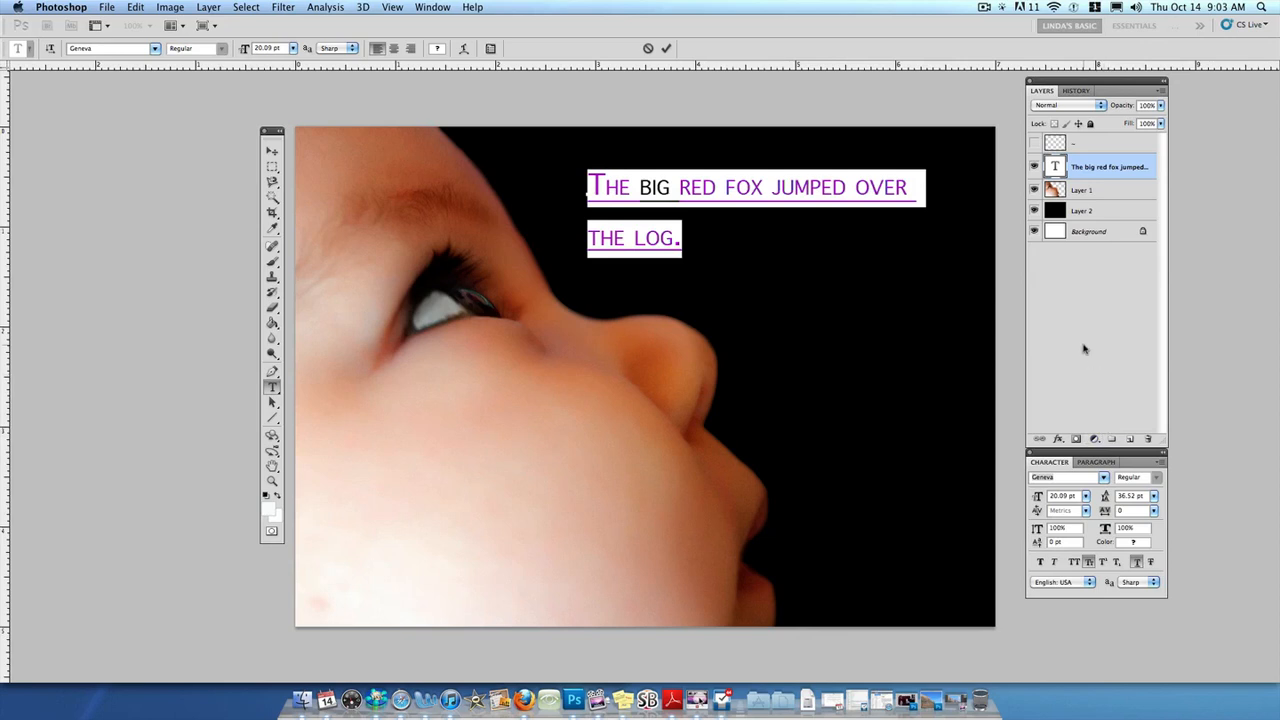